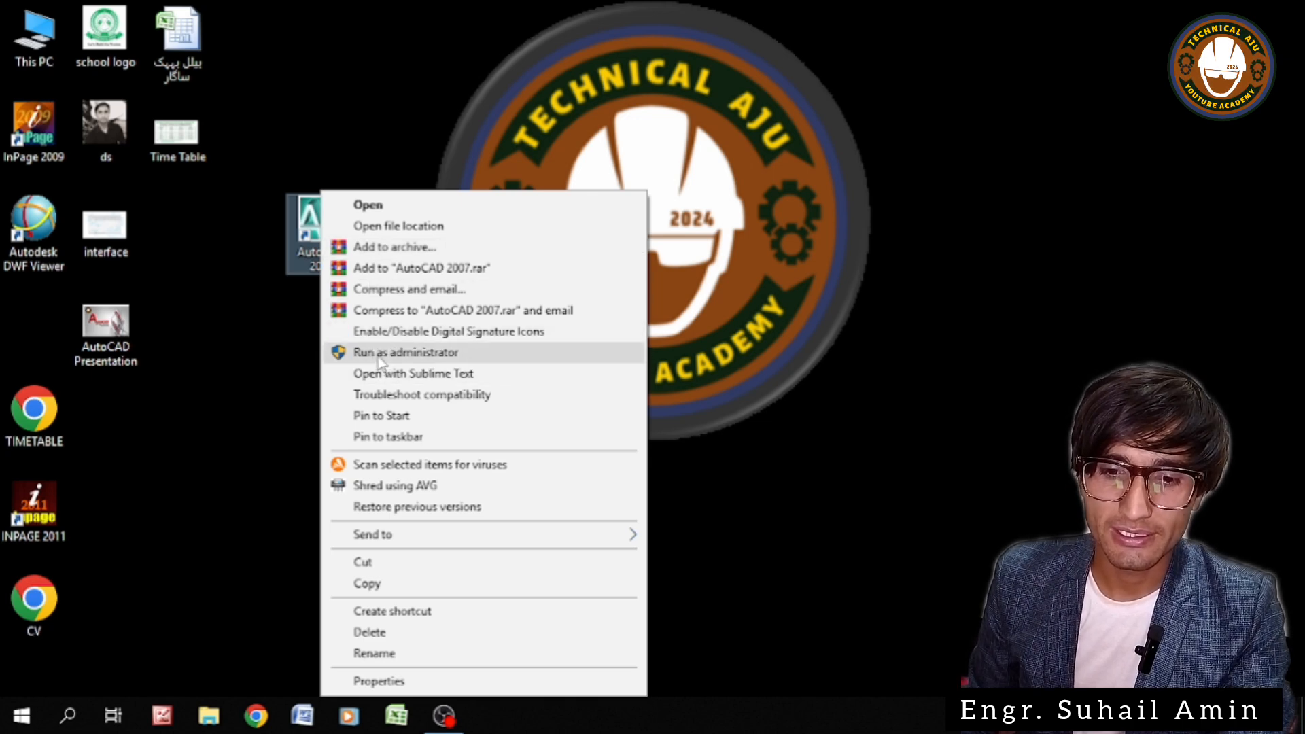
Launch AutoCAD 2007 as administrator, run the product without activating it, and start in the AutoCAD Classic workspace
{"action": "left_click", "coordinate": [405, 352]}
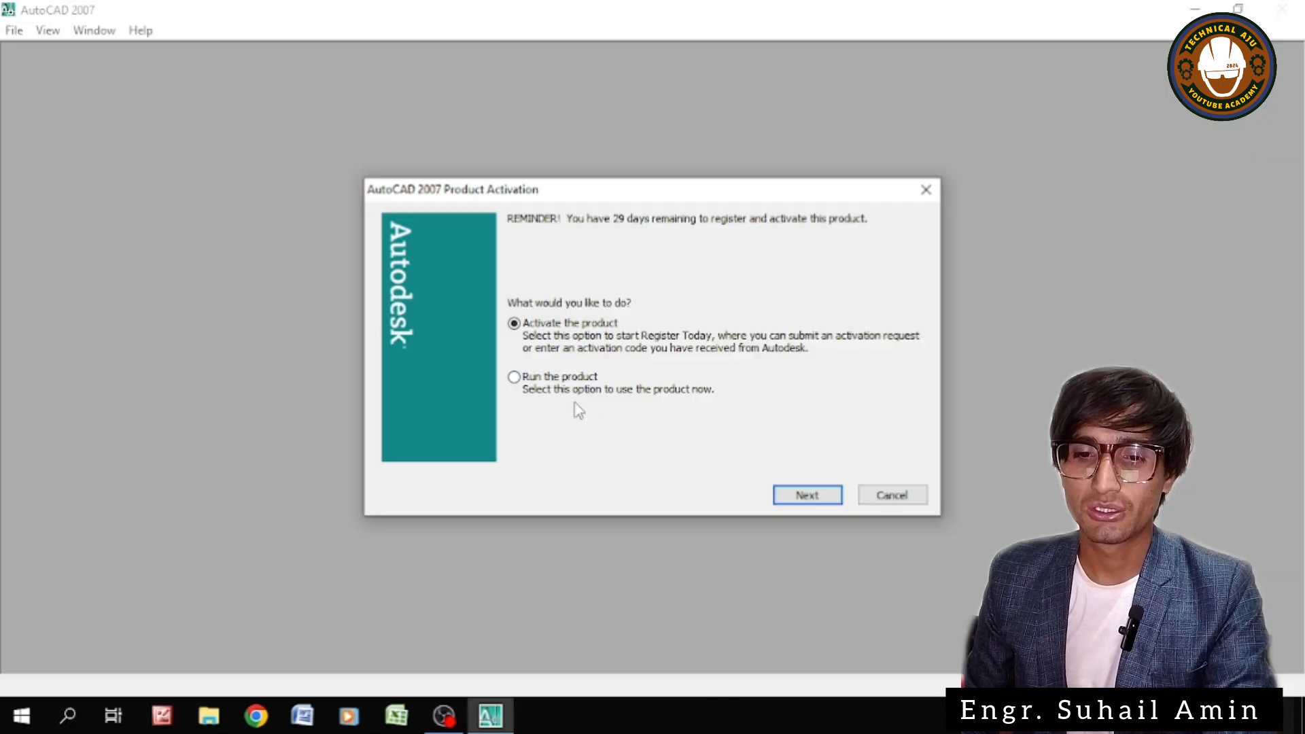
{"action": "left_click", "coordinate": [795, 499]}
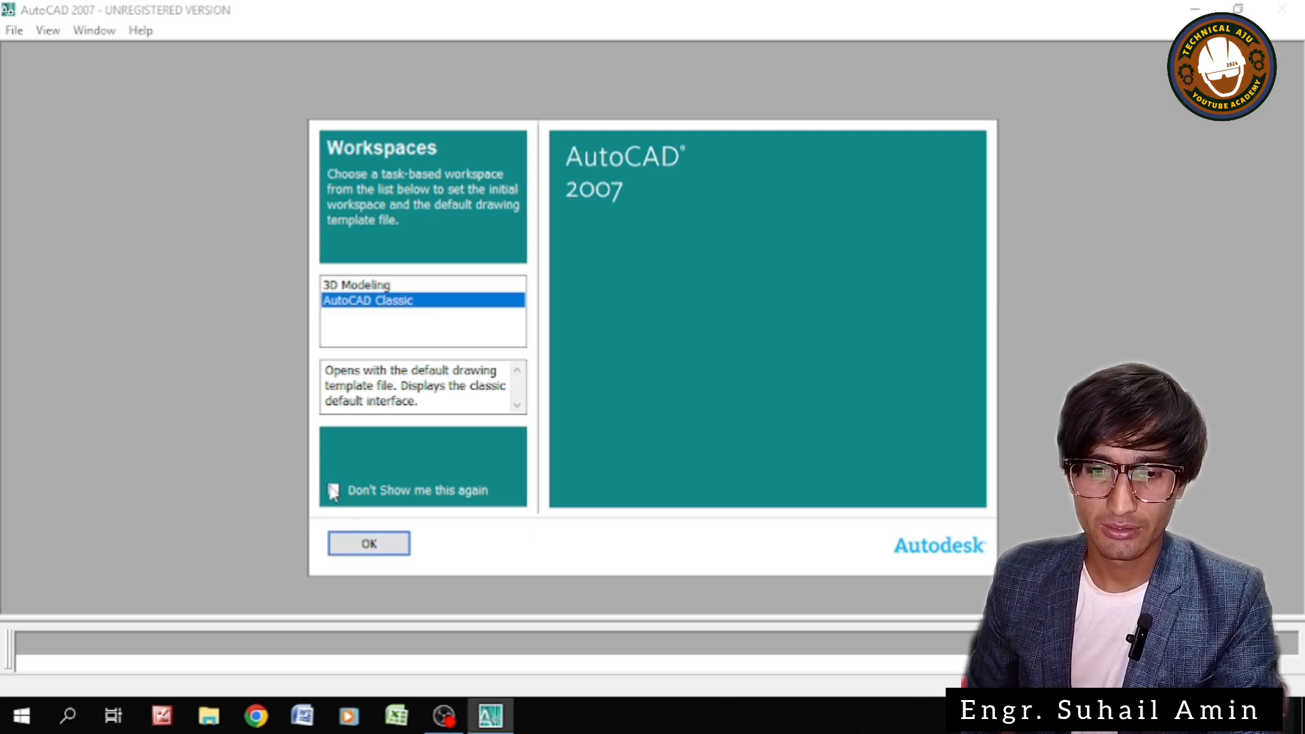
{"action": "left_click", "coordinate": [375, 548]}
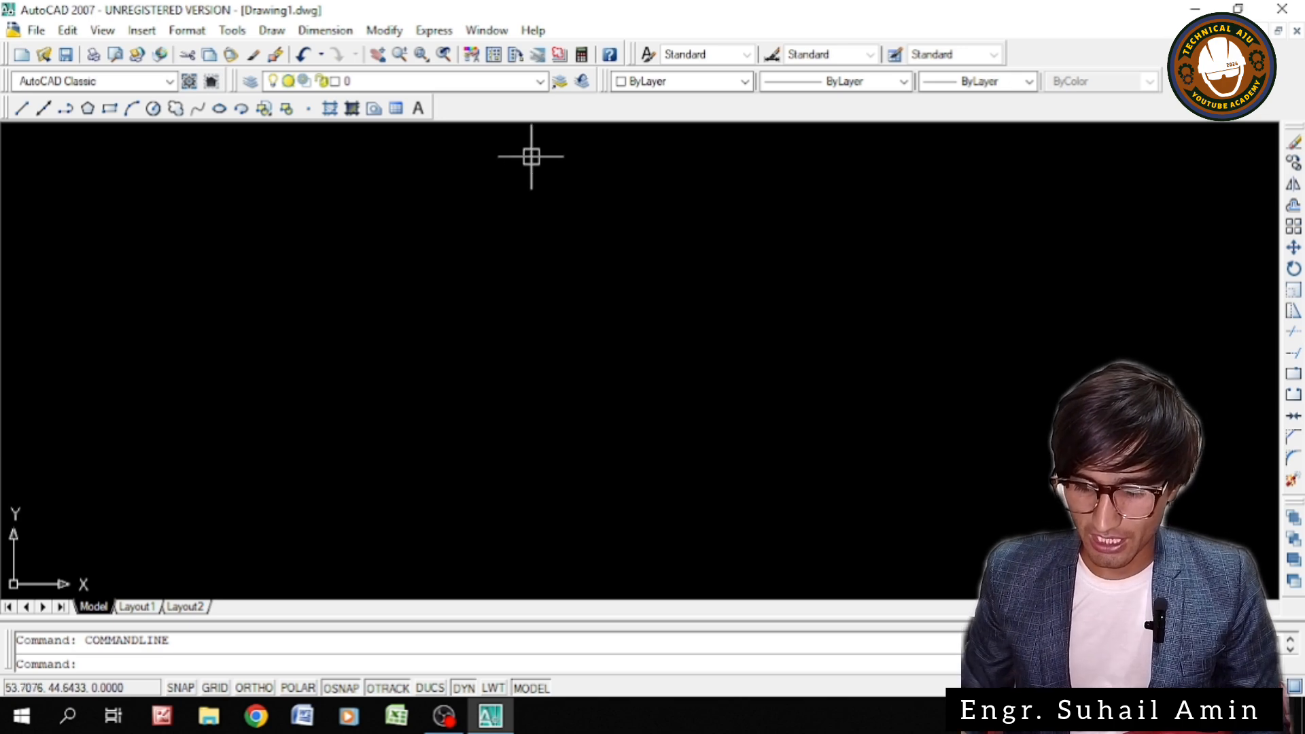
Set the drawing's length unit type to Architectural
{"action": "type", "text": "un"}
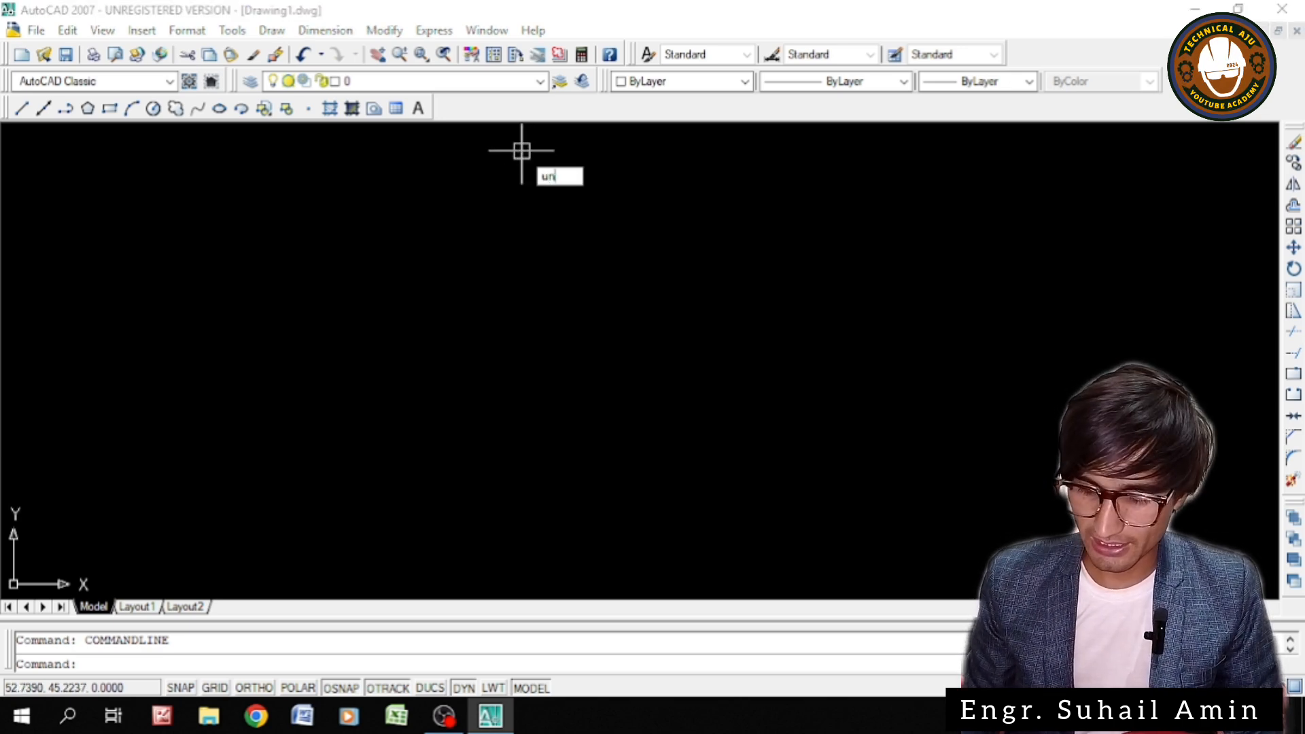
{"action": "key", "text": "Return"}
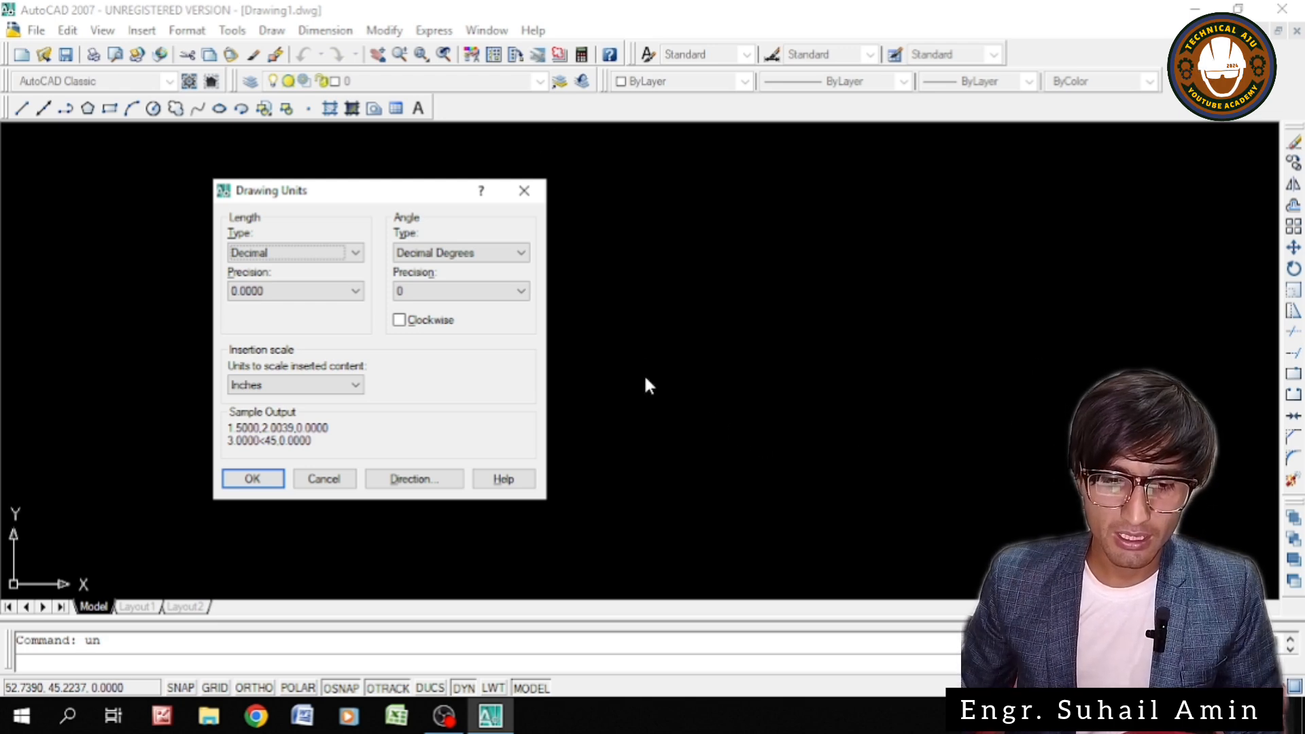
{"action": "left_click", "coordinate": [355, 253]}
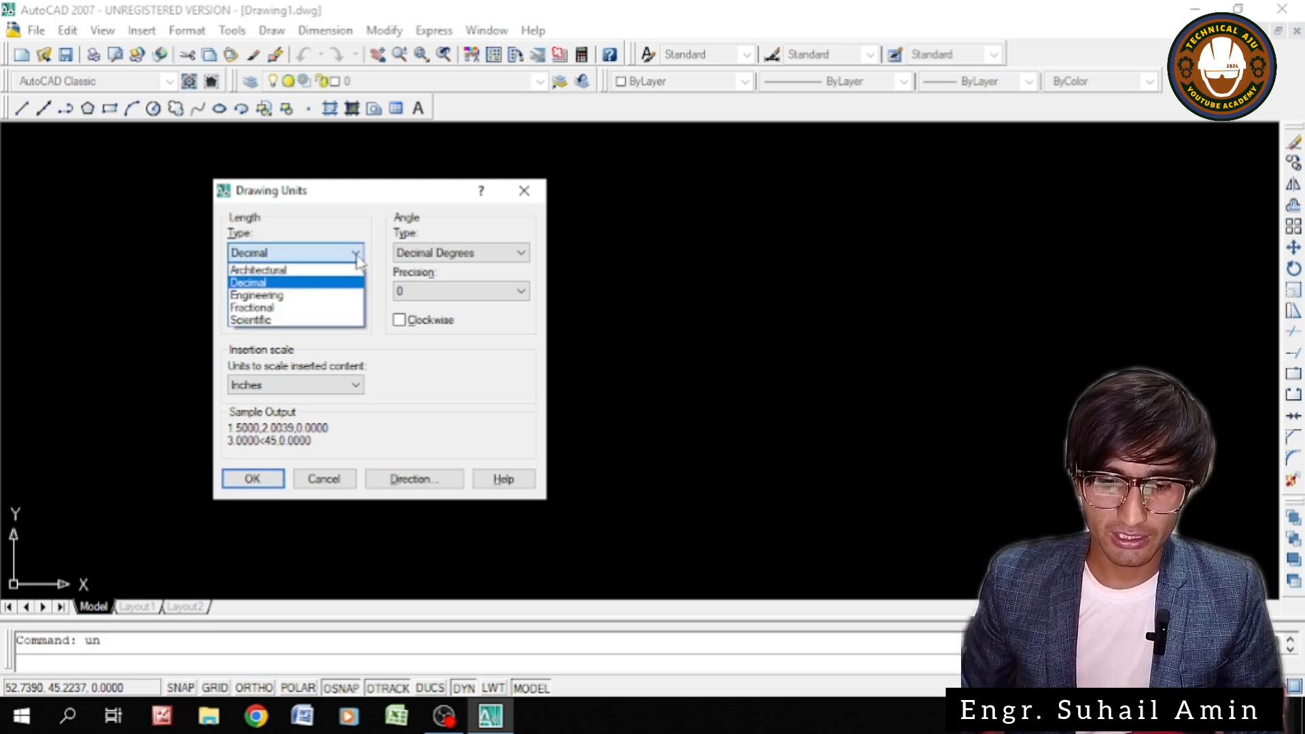
{"action": "left_click", "coordinate": [288, 269]}
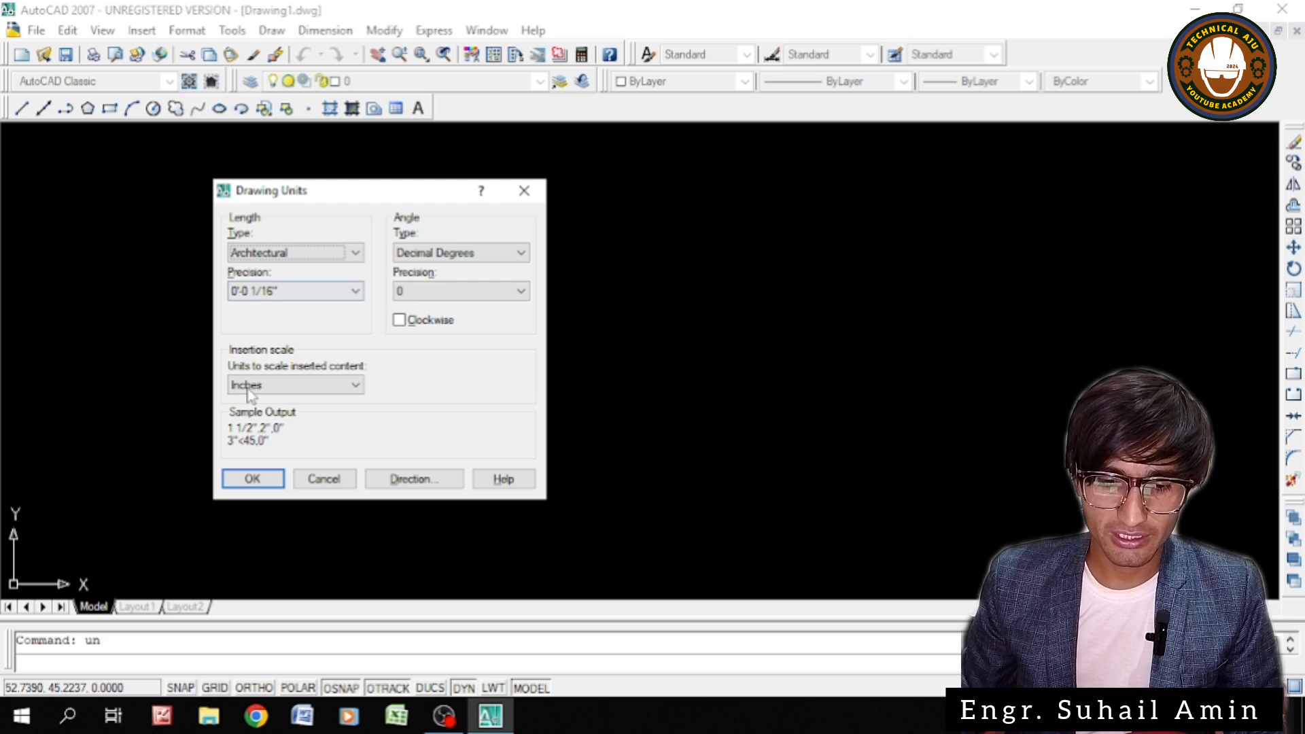
{"action": "left_click", "coordinate": [250, 480]}
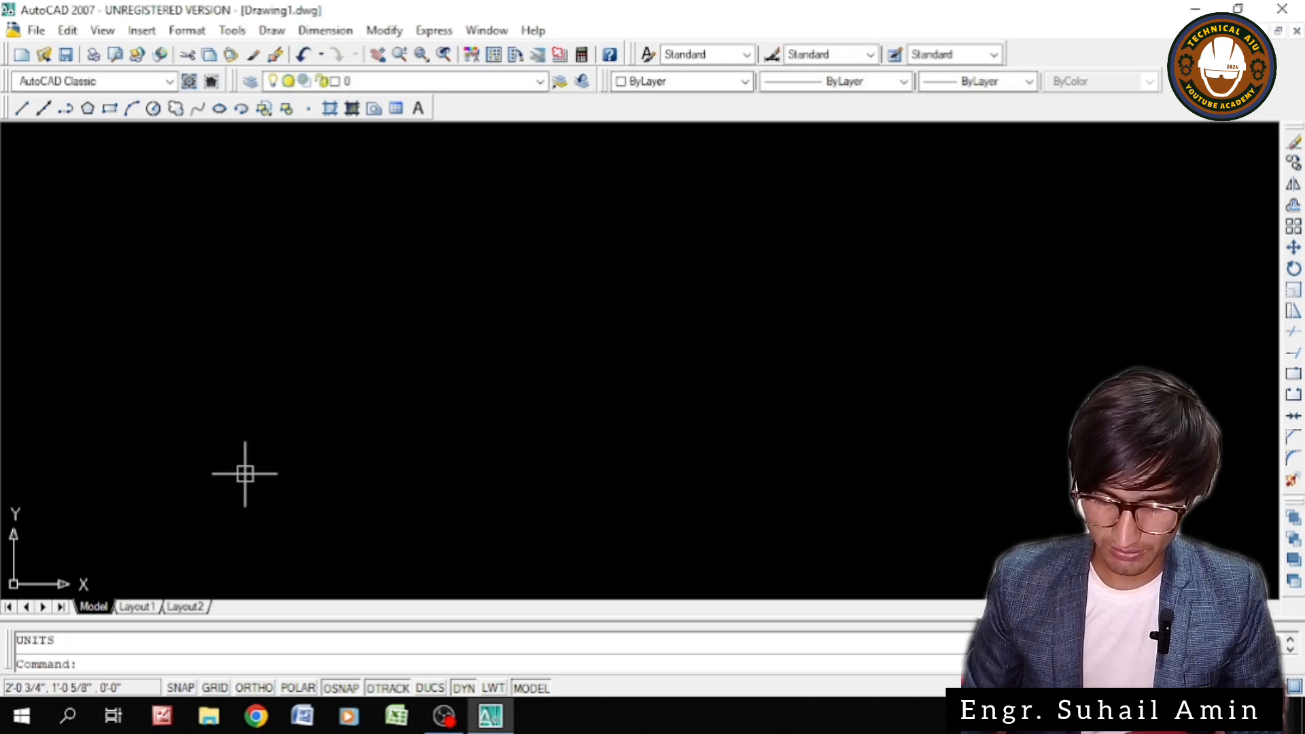
Set the Standard dimension style's linear units to Architectural with 0'-0" precision and make the style current
{"action": "type", "text": "d"}
{"action": "key", "text": "Return"}
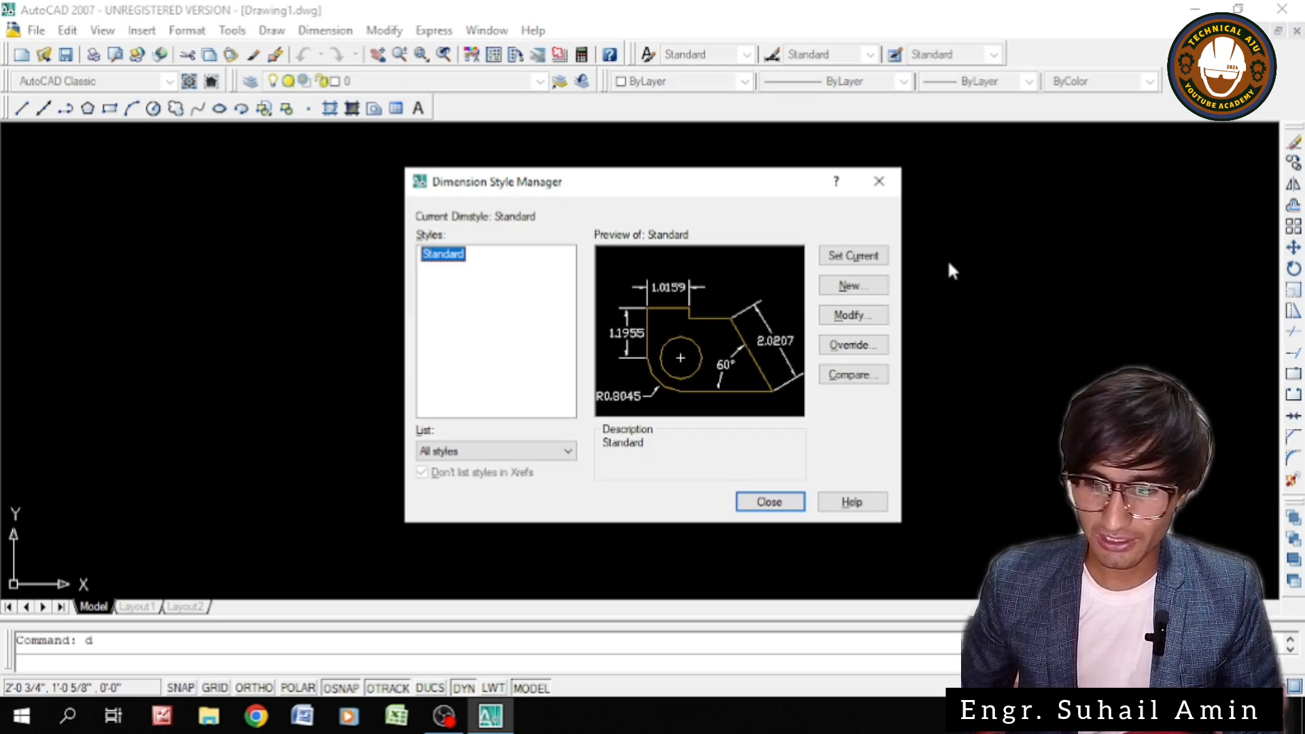
{"action": "left_click", "coordinate": [850, 315]}
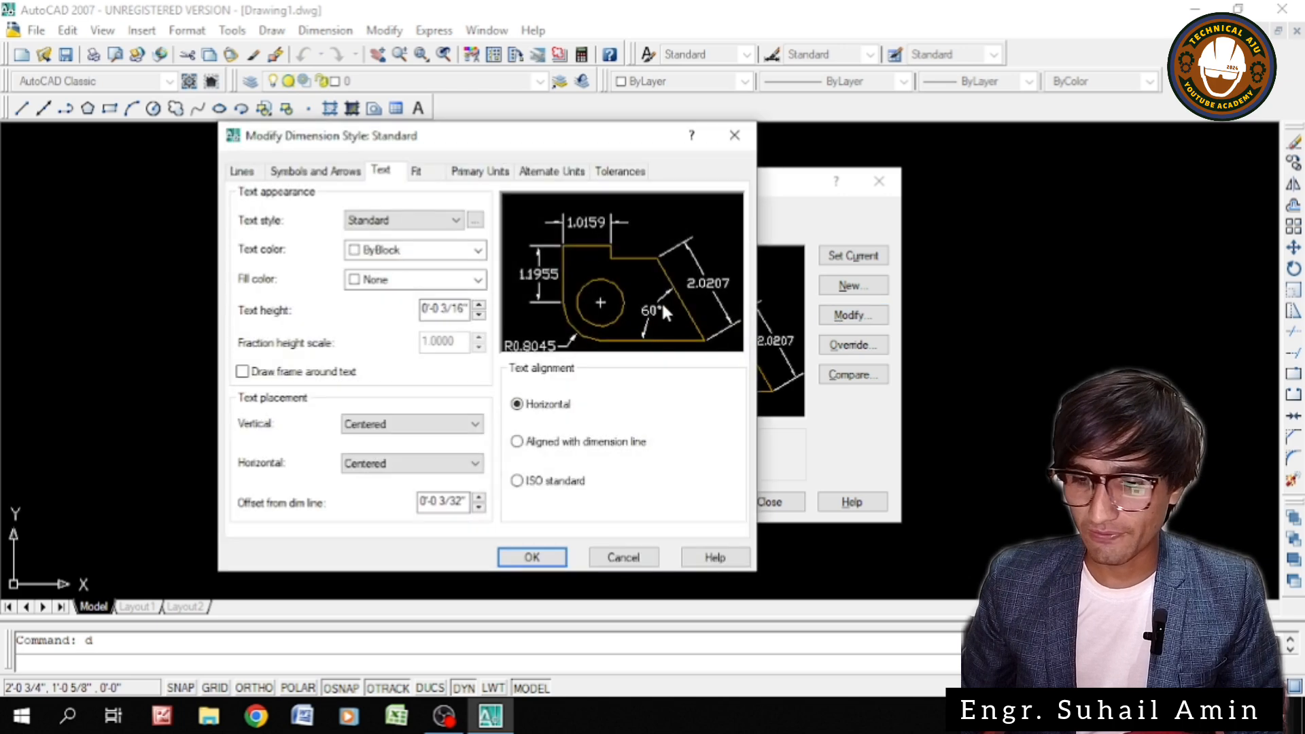
{"action": "left_click", "coordinate": [480, 172]}
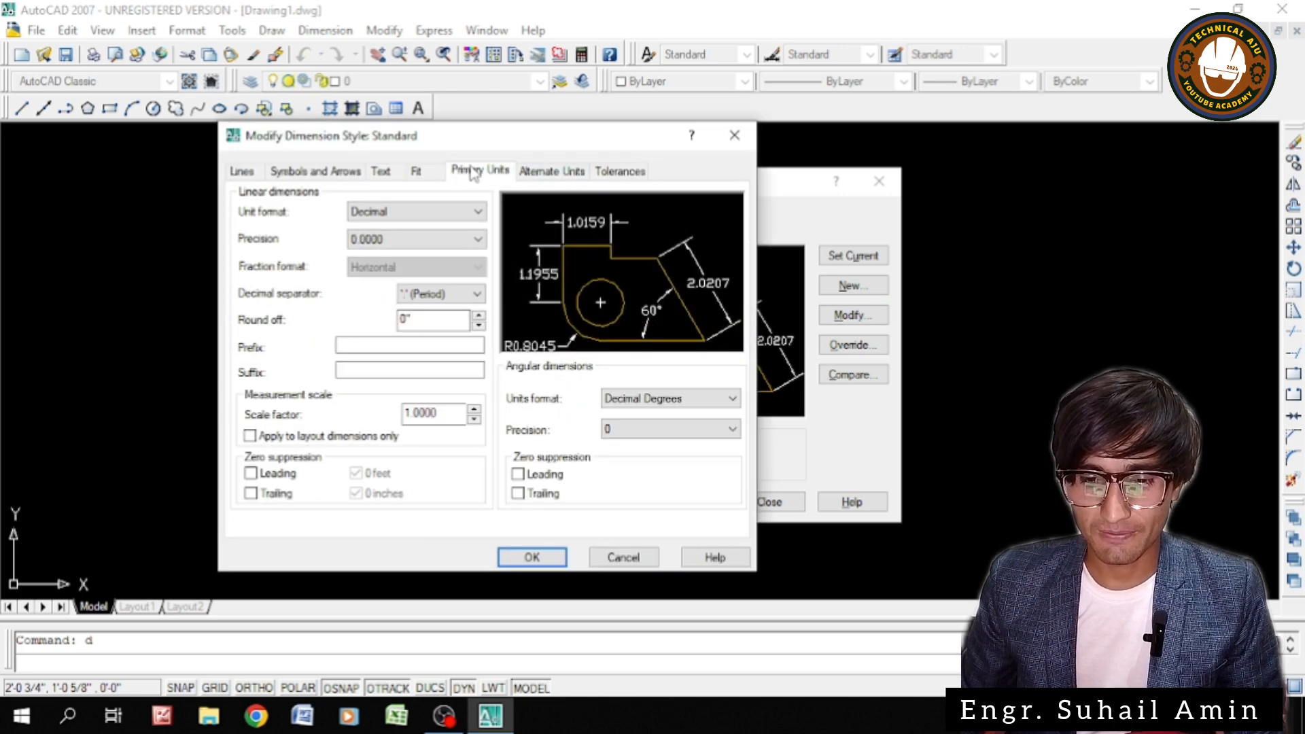
{"action": "left_click", "coordinate": [438, 209]}
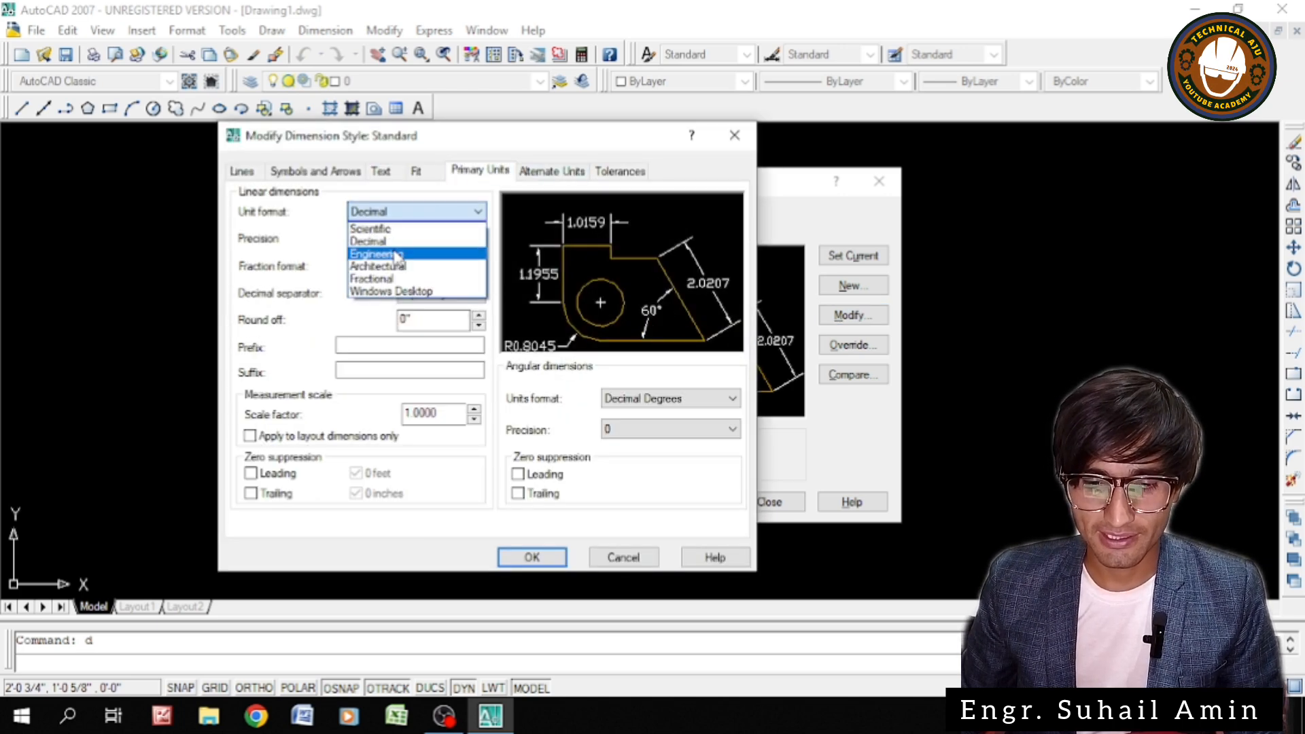
{"action": "left_click", "coordinate": [396, 268]}
{"action": "left_click", "coordinate": [425, 239]}
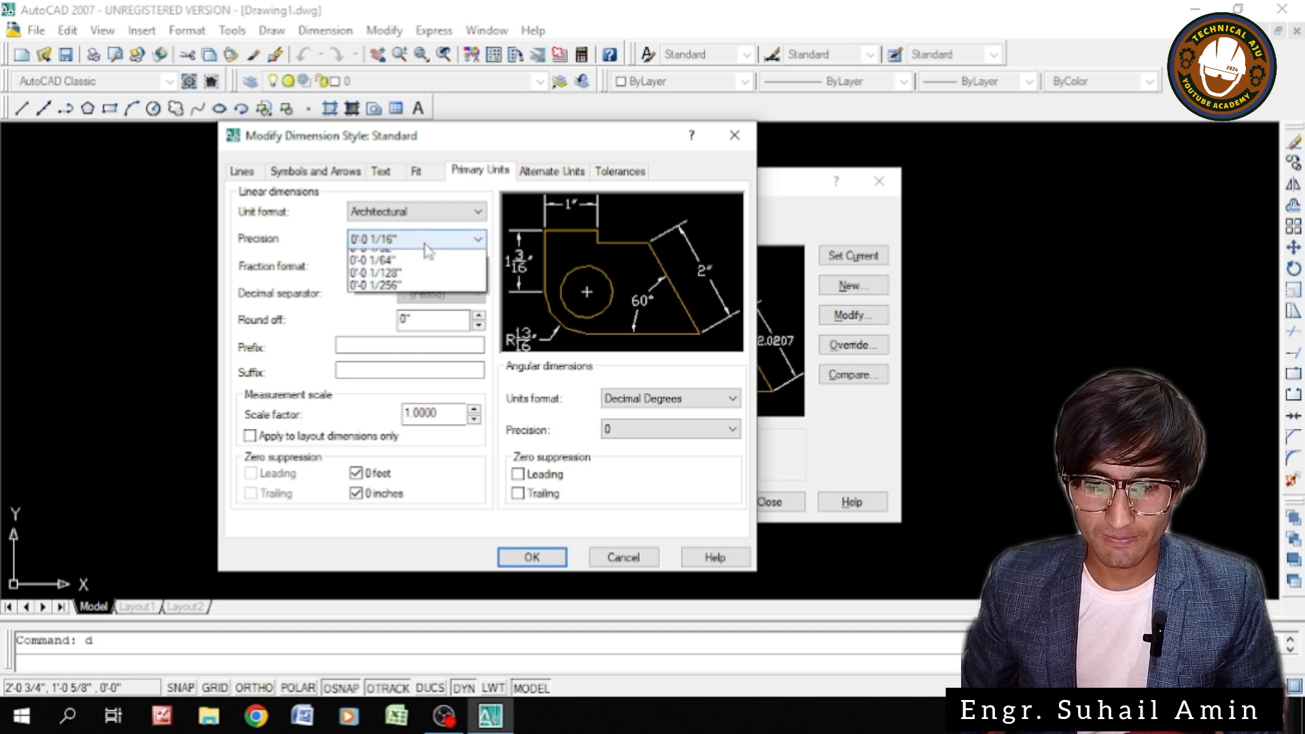
{"action": "left_click", "coordinate": [401, 257]}
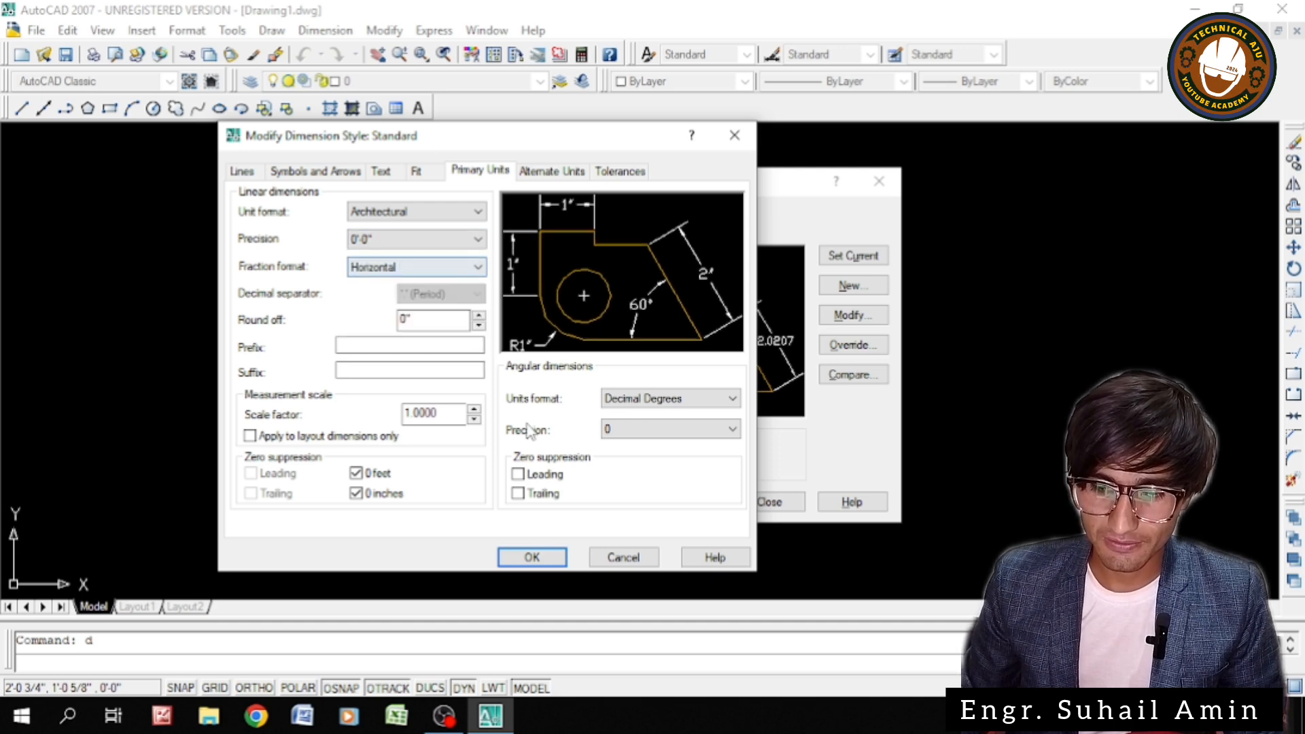
{"action": "left_click", "coordinate": [520, 557]}
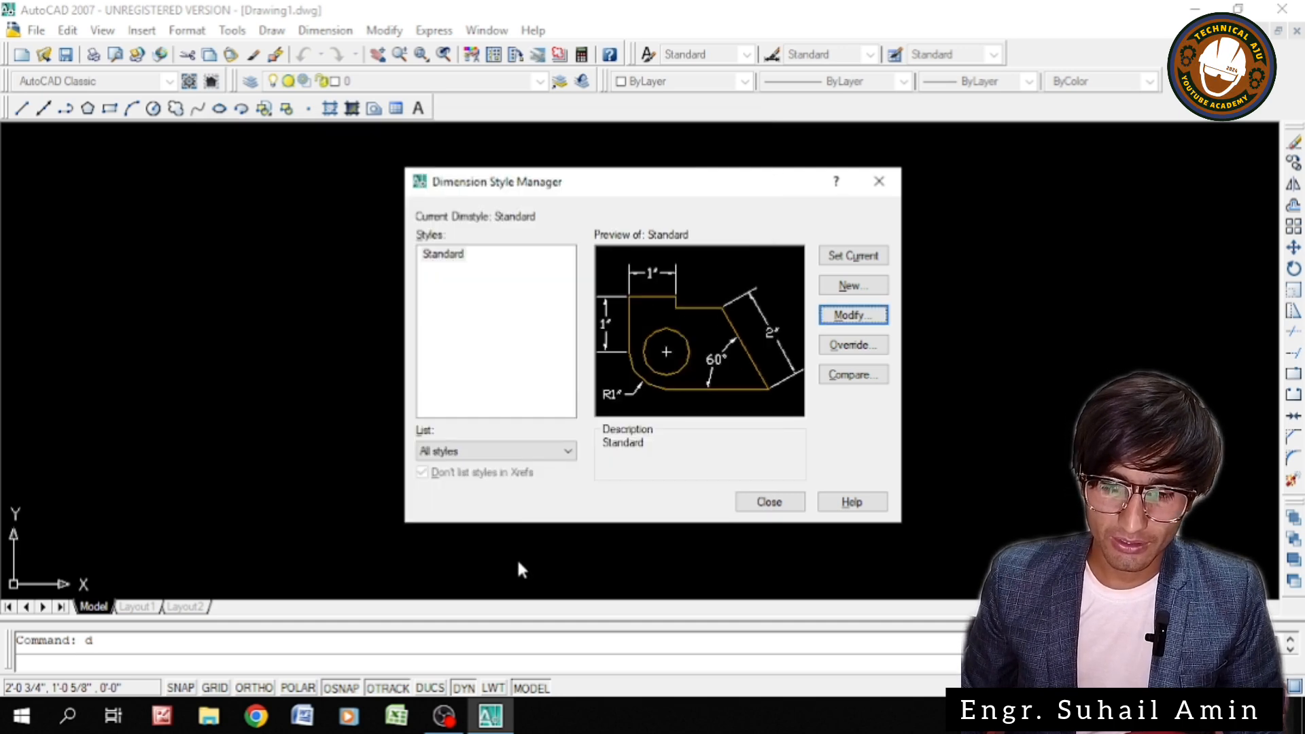
{"action": "left_click", "coordinate": [862, 262]}
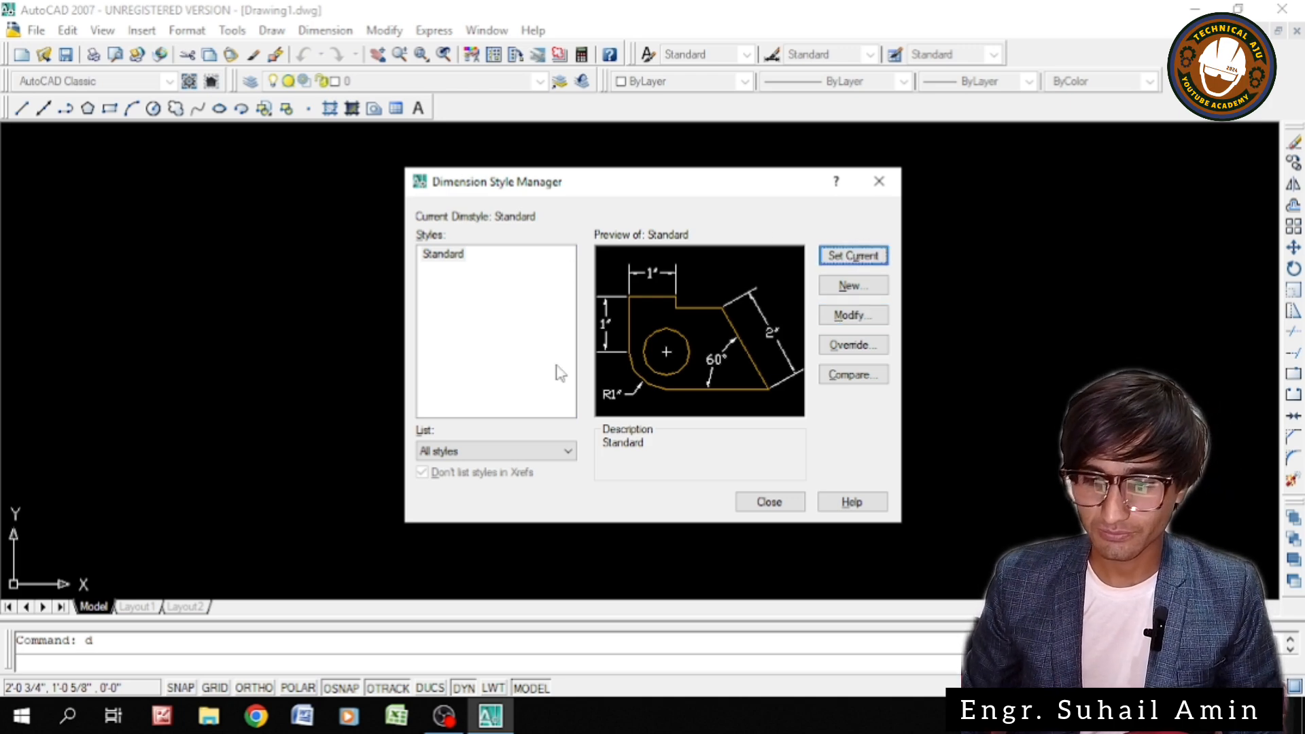
{"action": "left_click", "coordinate": [765, 501]}
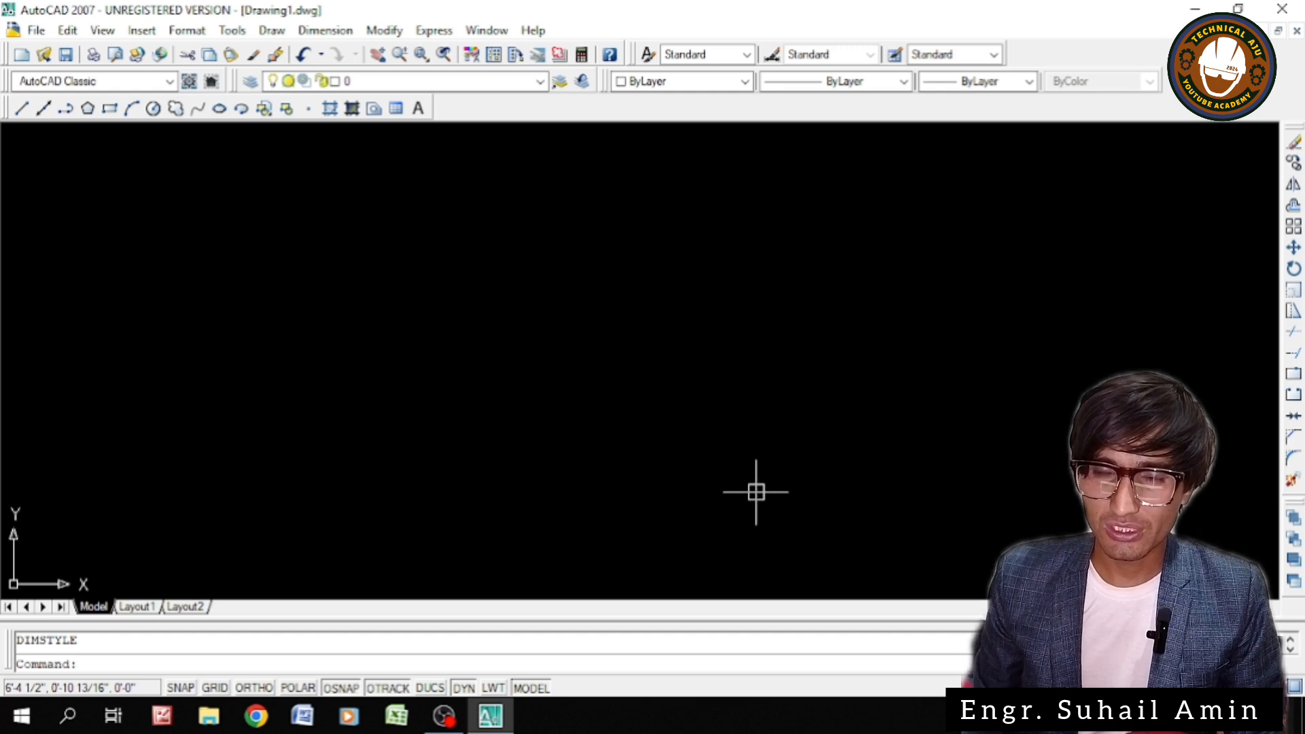
Check the pickbox size in the selection options and accept the settings
{"action": "type", "text": "op"}
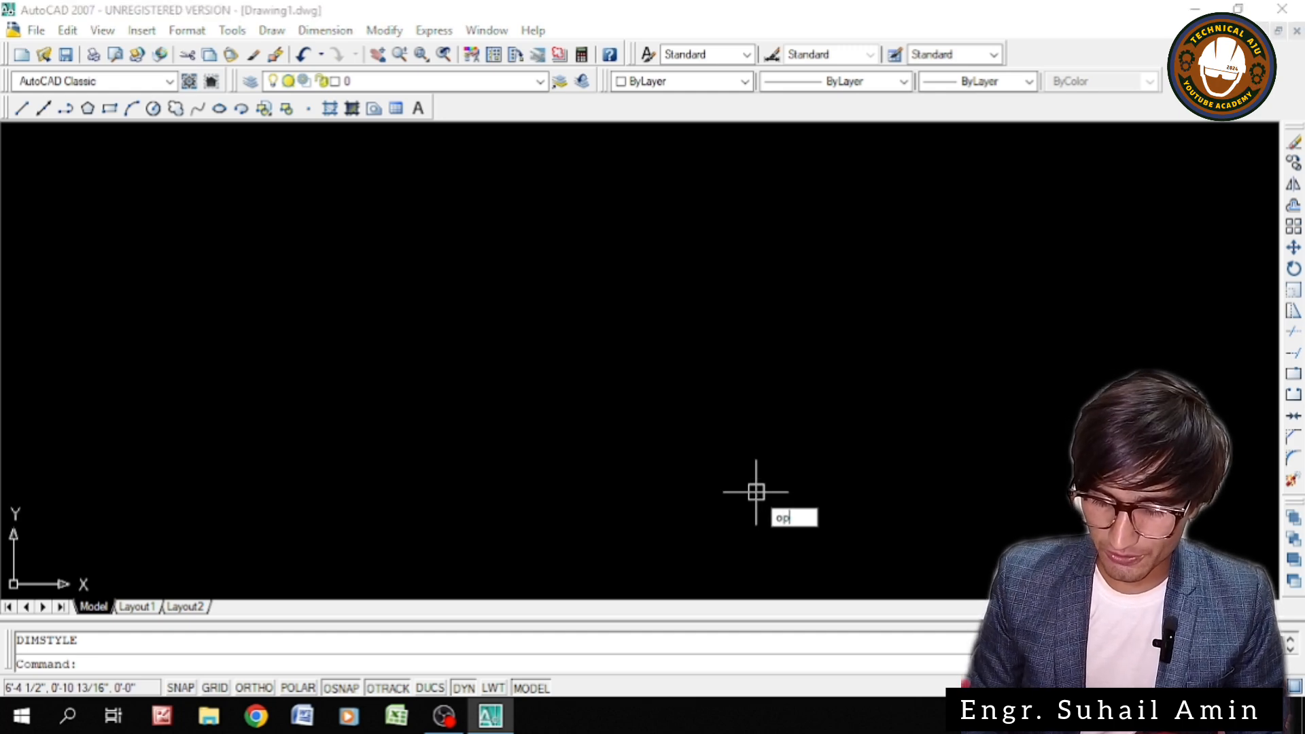
{"action": "key", "text": "Return"}
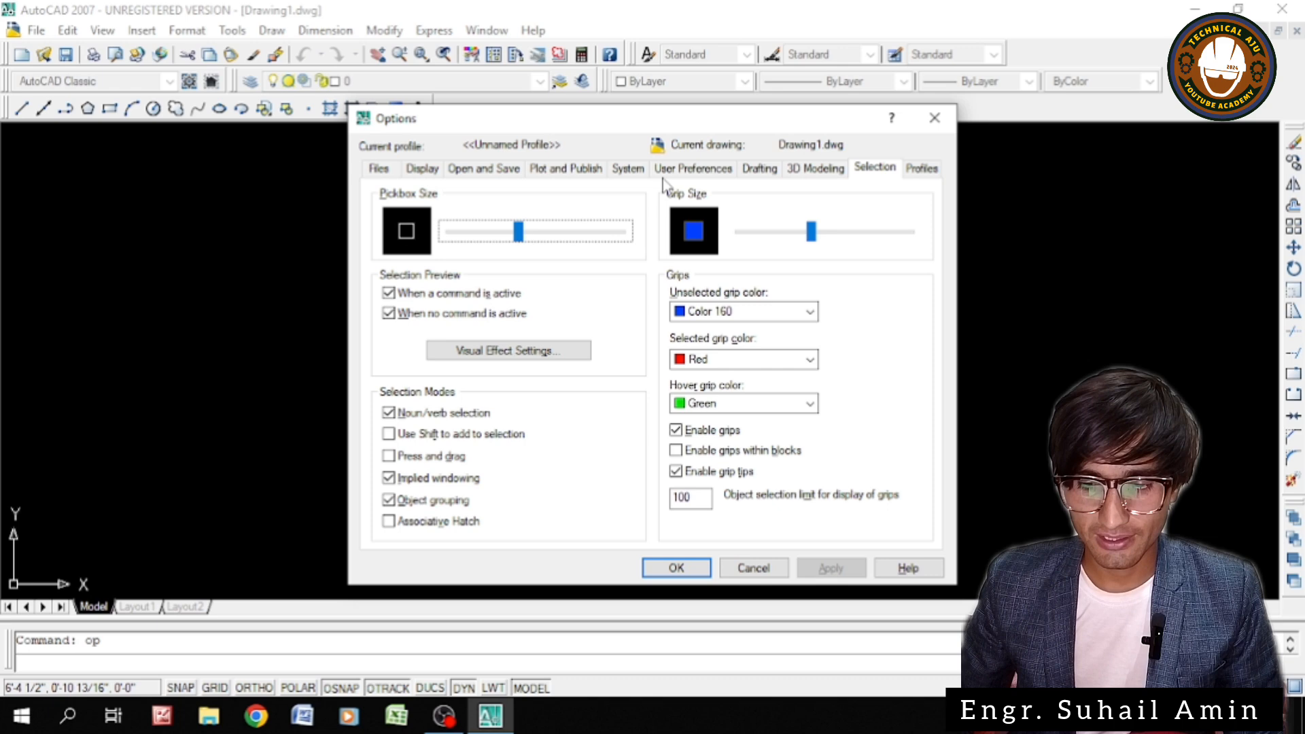
{"action": "left_click", "coordinate": [520, 238]}
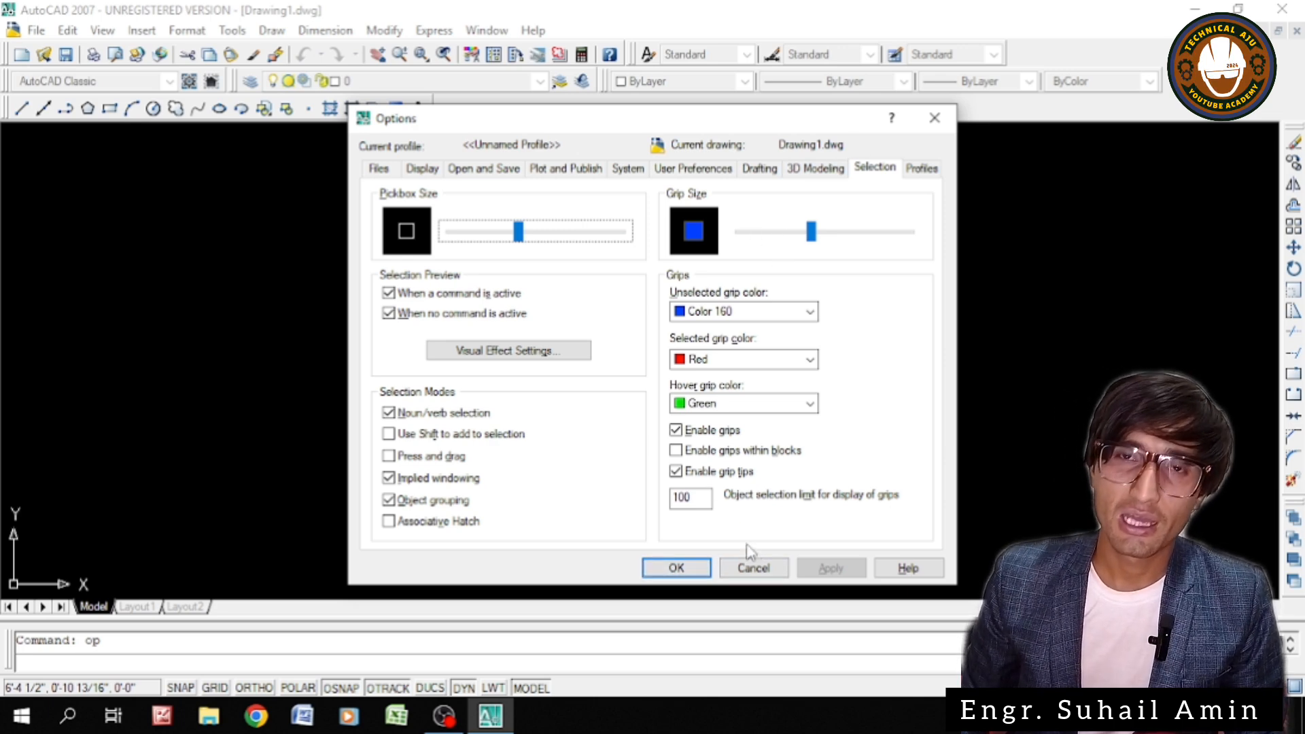
{"action": "left_click", "coordinate": [677, 569]}
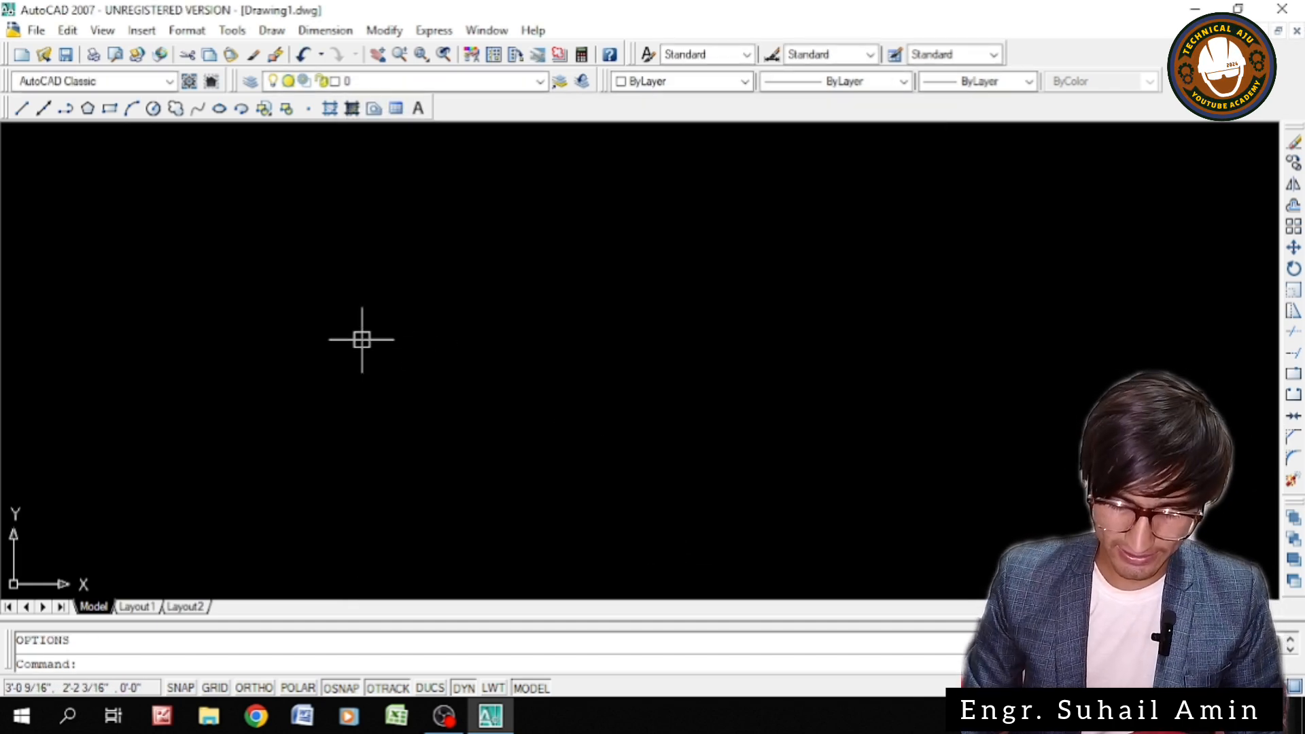
Set the UCS icon to the Noorigin option with the UCSICON command
{"action": "type", "text": "ucsic"}
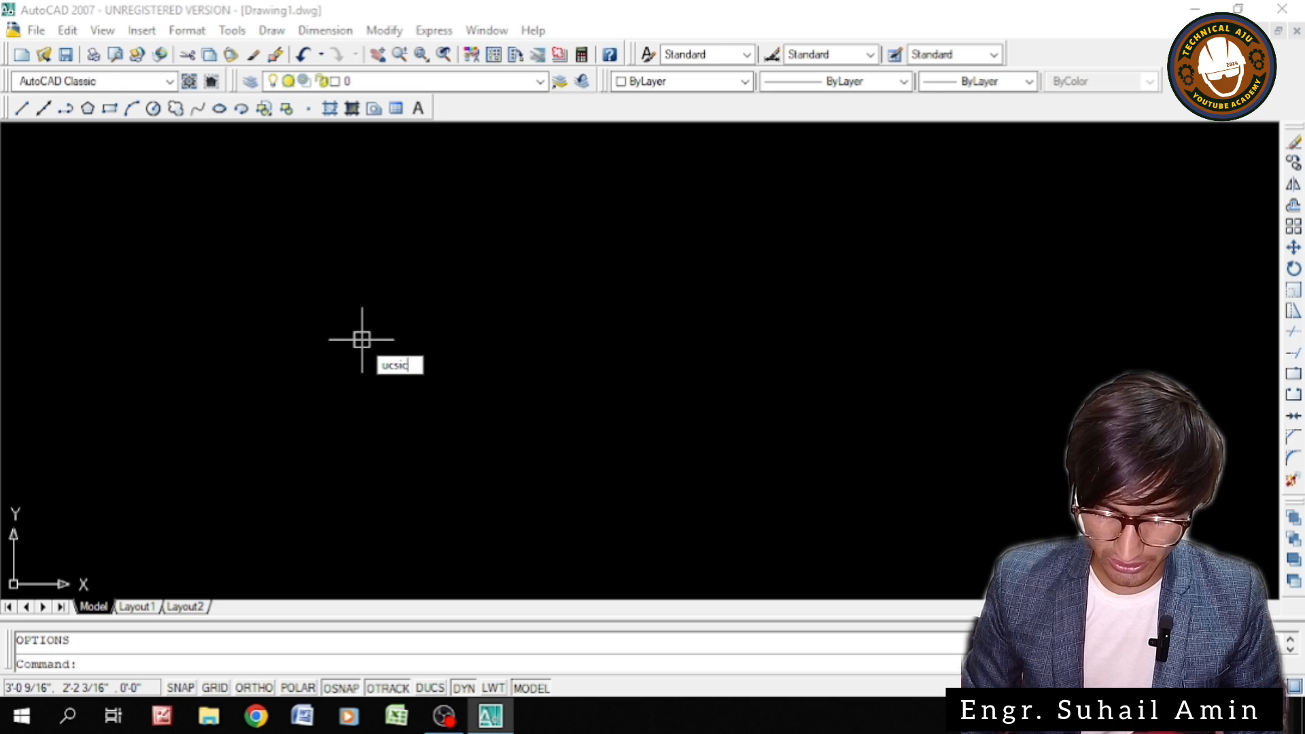
{"action": "type", "text": "on"}
{"action": "key", "text": "Return"}
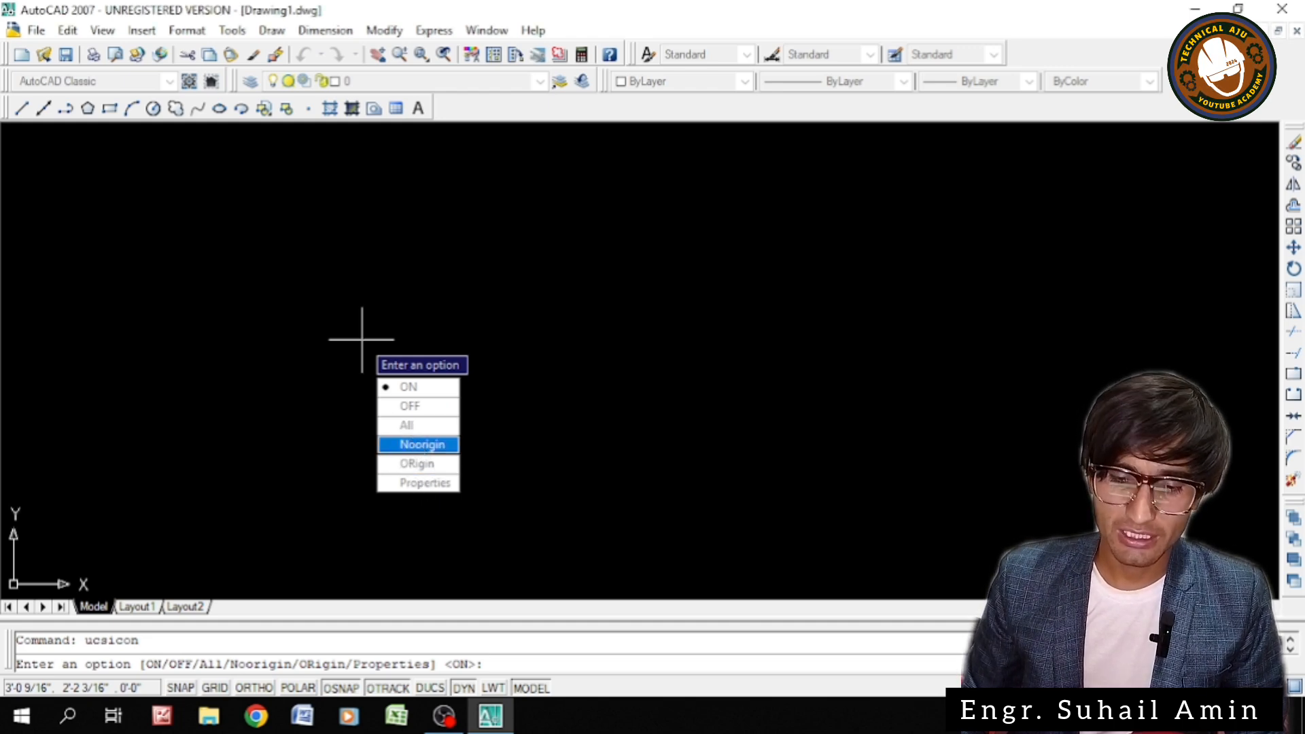
{"action": "left_click", "coordinate": [421, 447]}
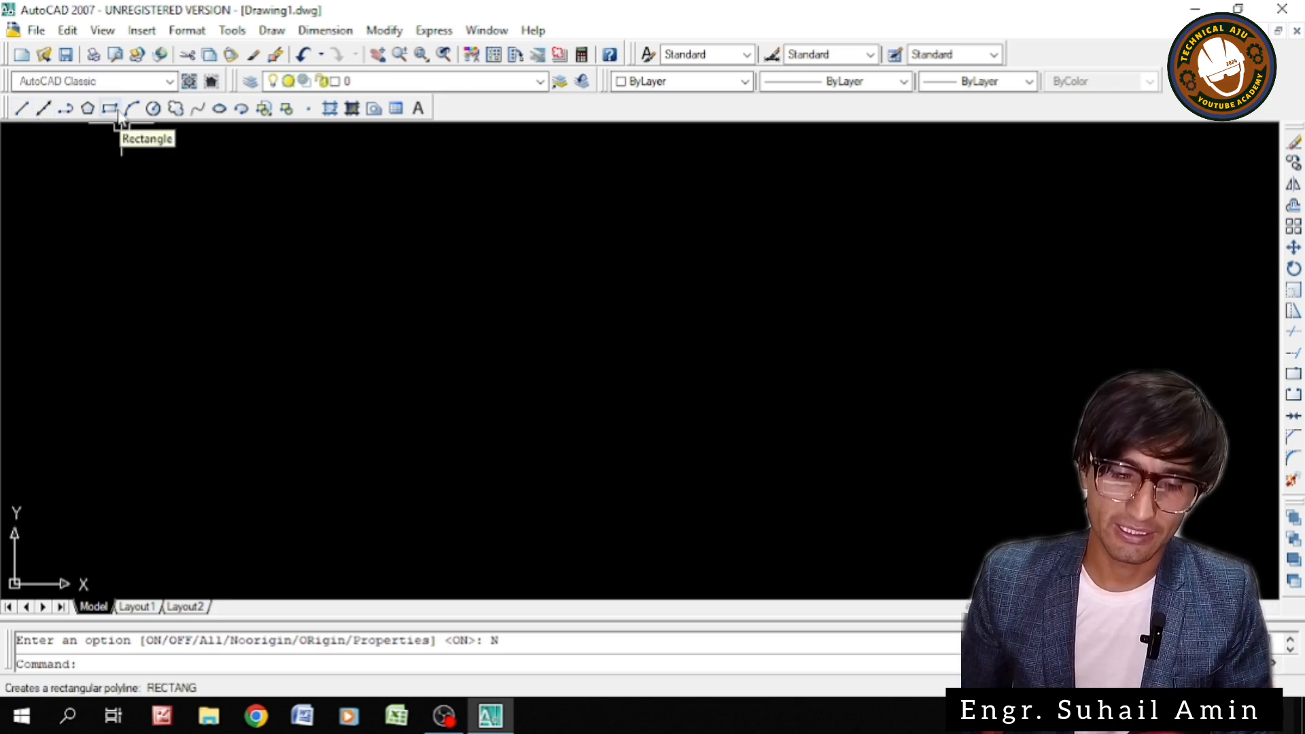
Draw a 24-inch horizontal line with ortho mode on as the base of a rectangle
{"action": "left_click", "coordinate": [21, 109]}
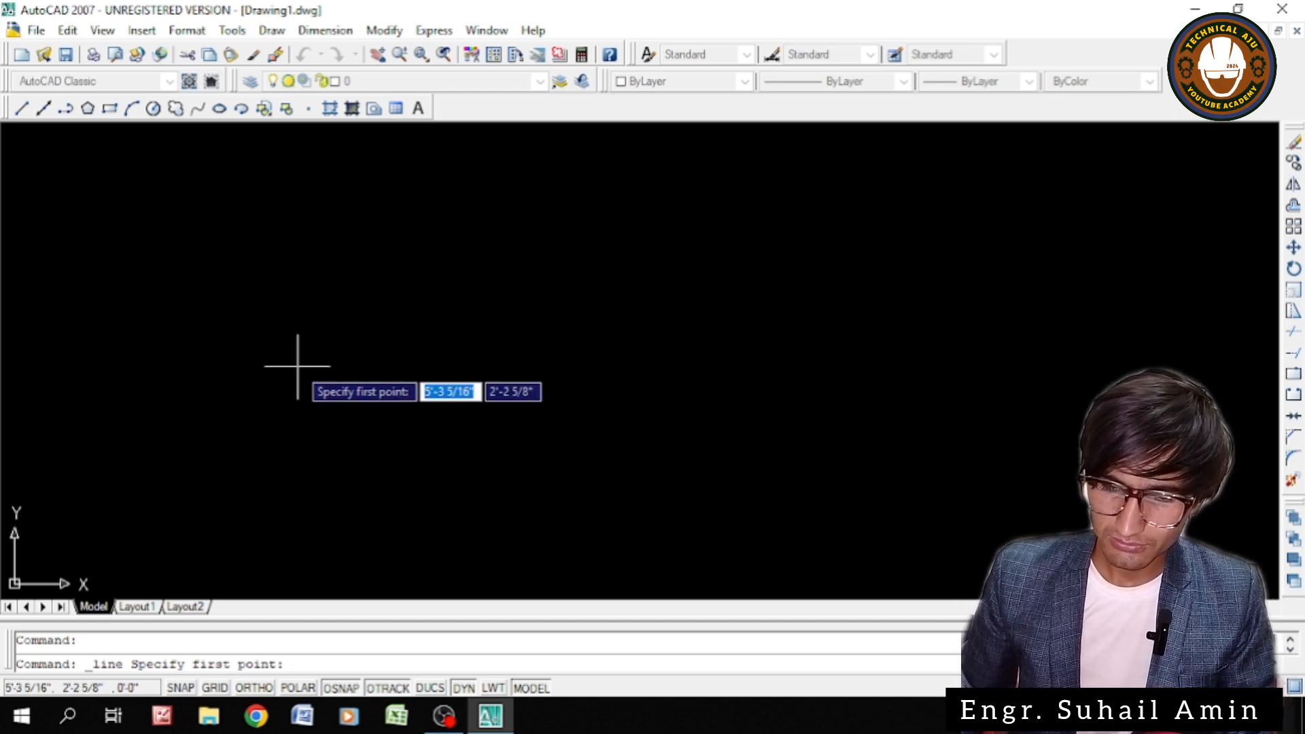
{"action": "left_click", "coordinate": [277, 439]}
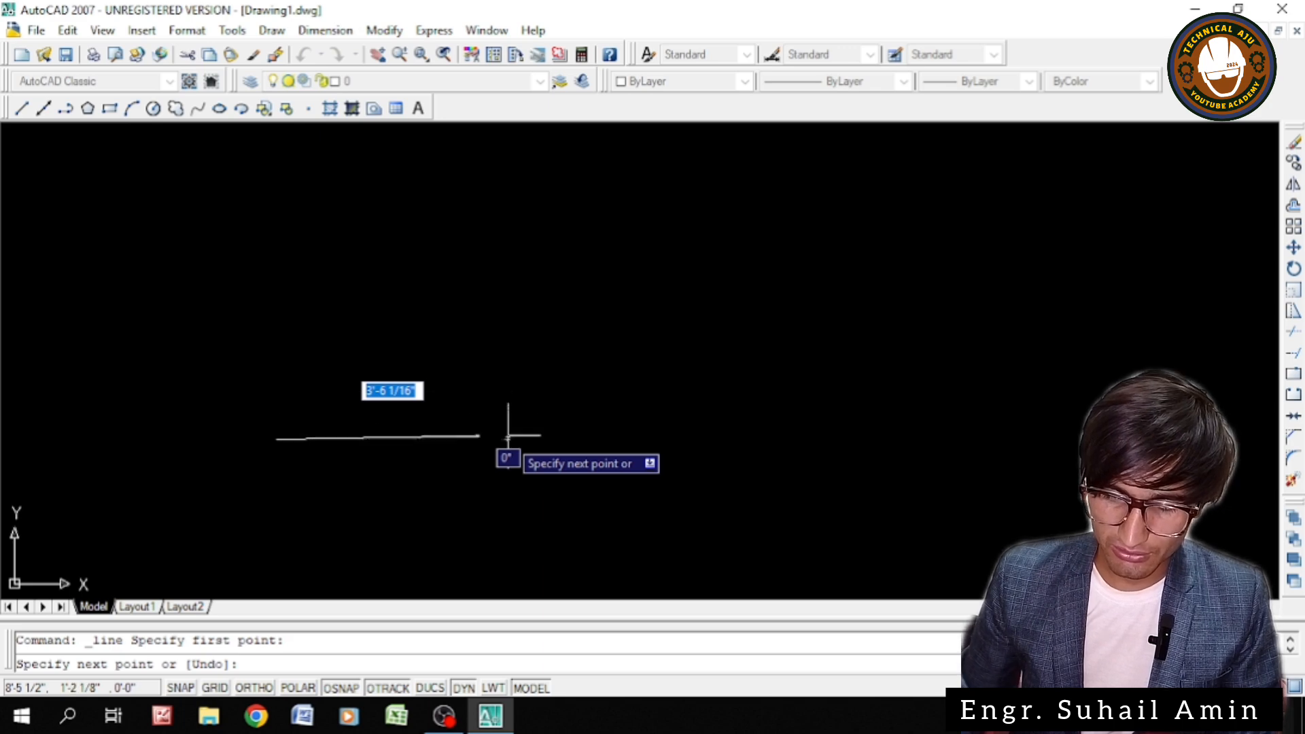
{"action": "key", "text": "F8"}
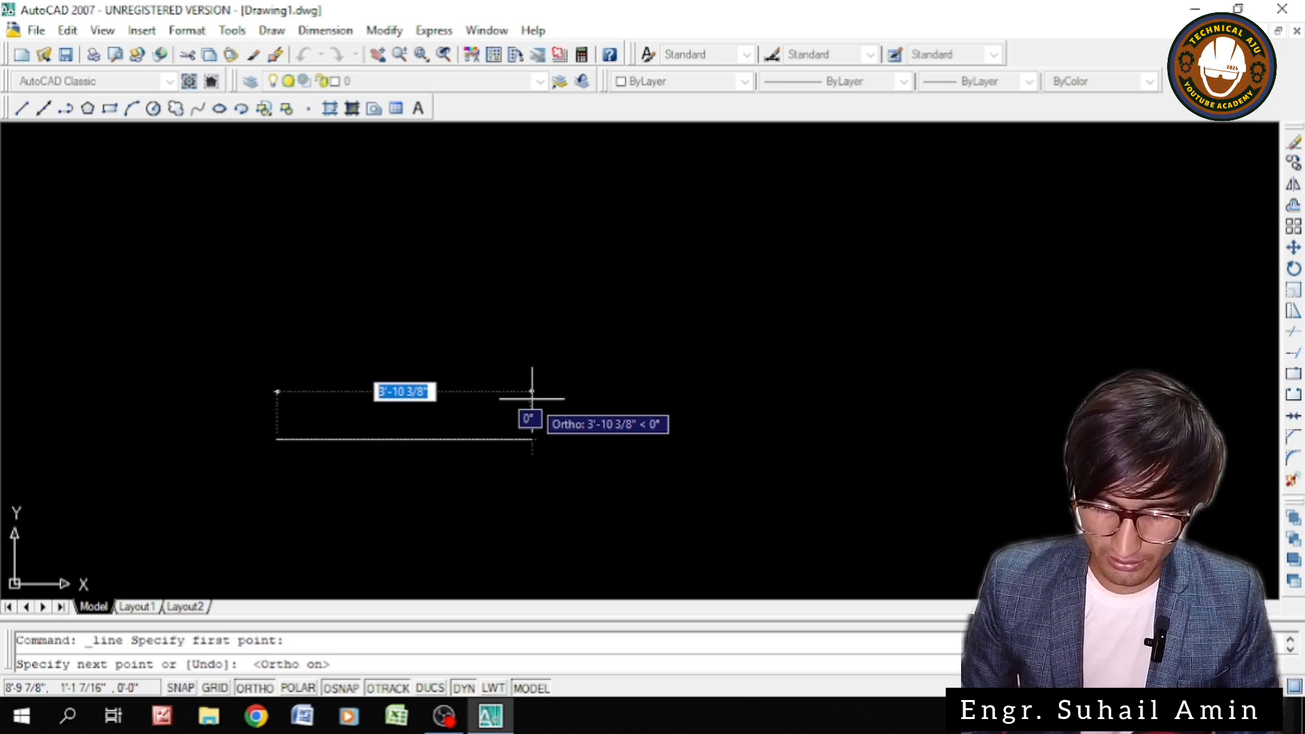
{"action": "type", "text": "2\""}
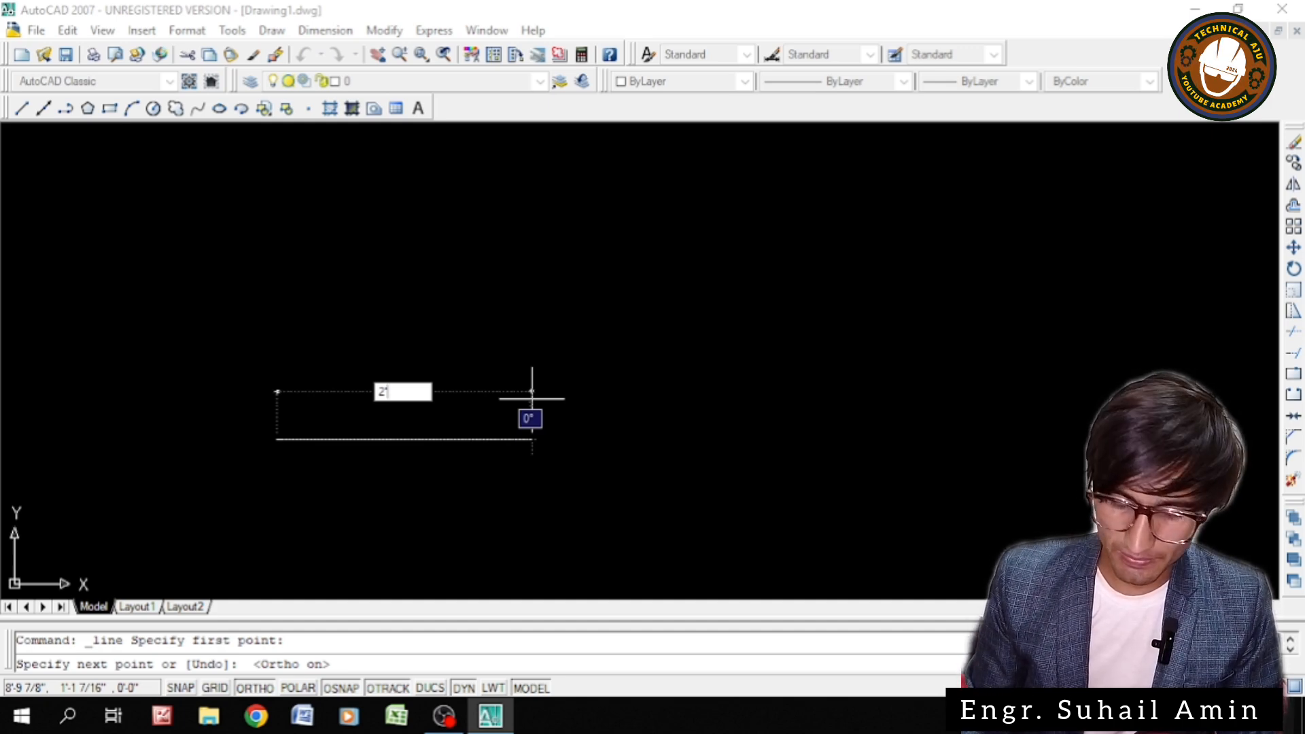
{"action": "type", "text": "10"}
{"action": "key", "text": "BackSpace"}
{"action": "key", "text": "BackSpace"}
{"action": "key", "text": "BackSpace"}
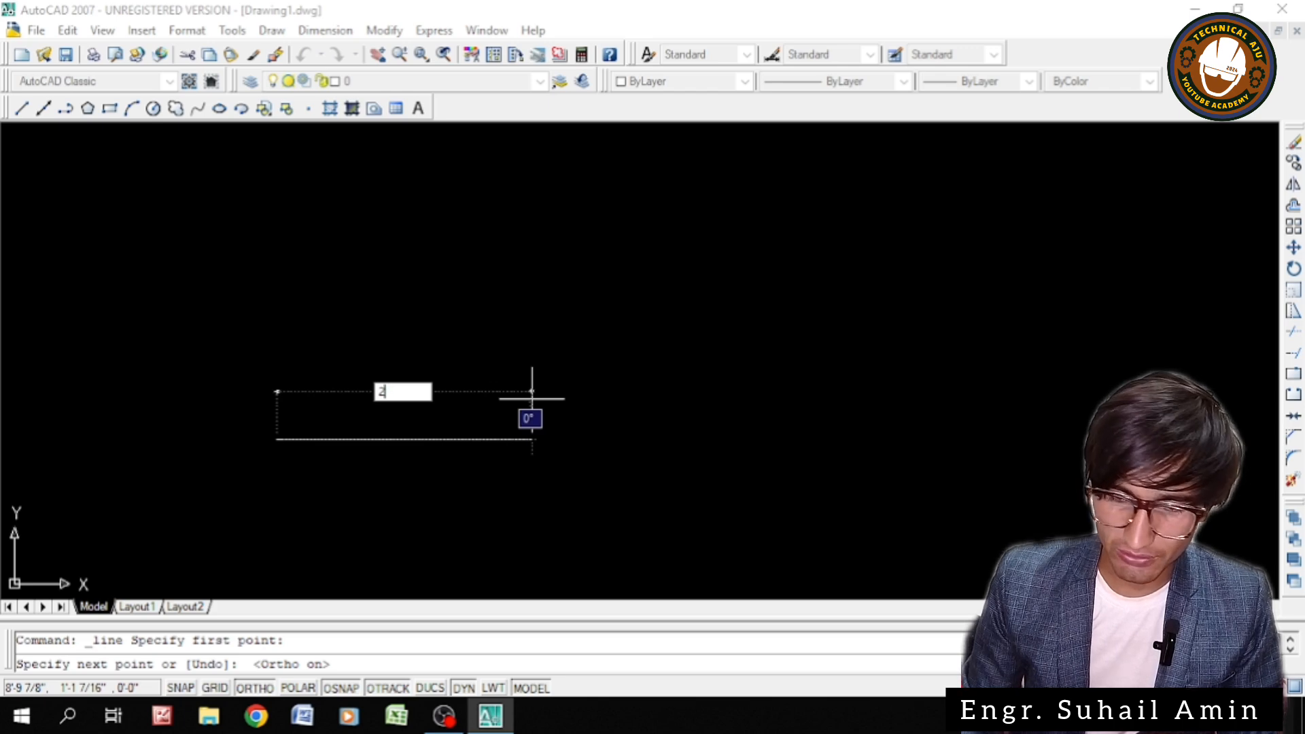
{"action": "key", "text": "BackSpace"}
{"action": "type", "text": "24"}
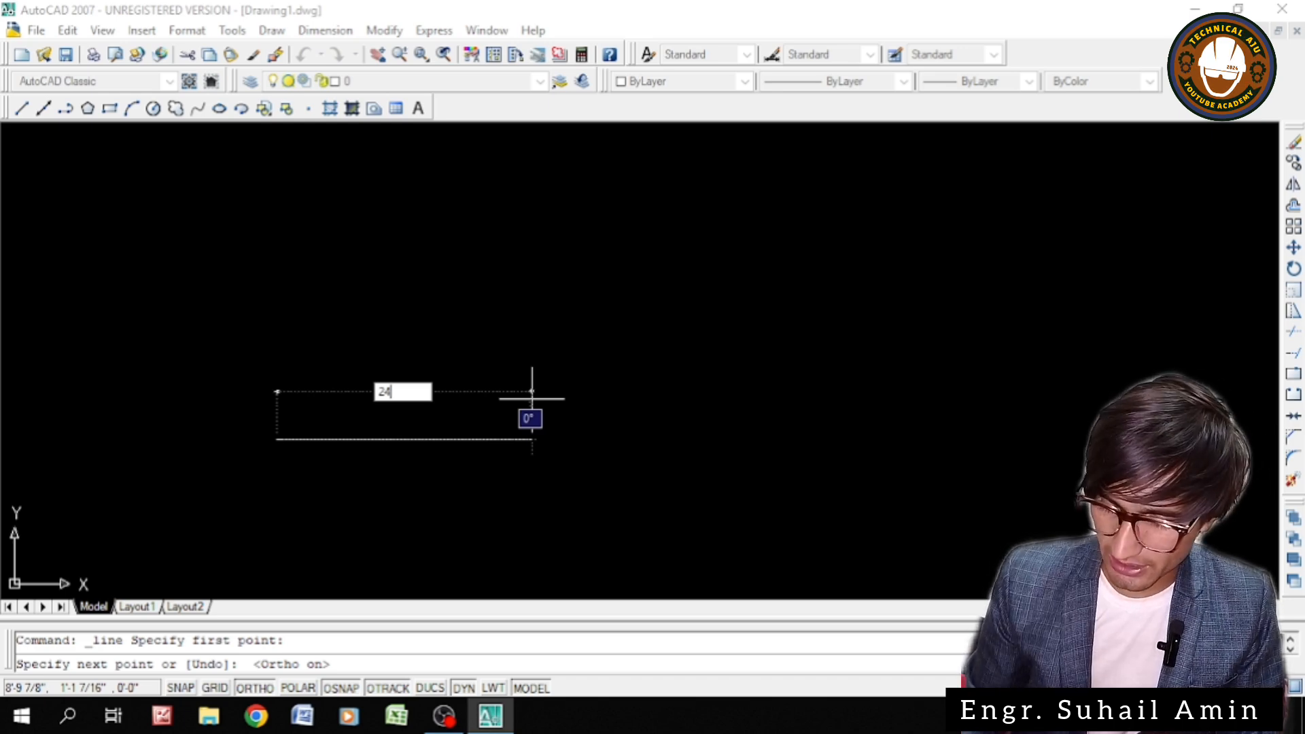
{"action": "key", "text": "Return"}
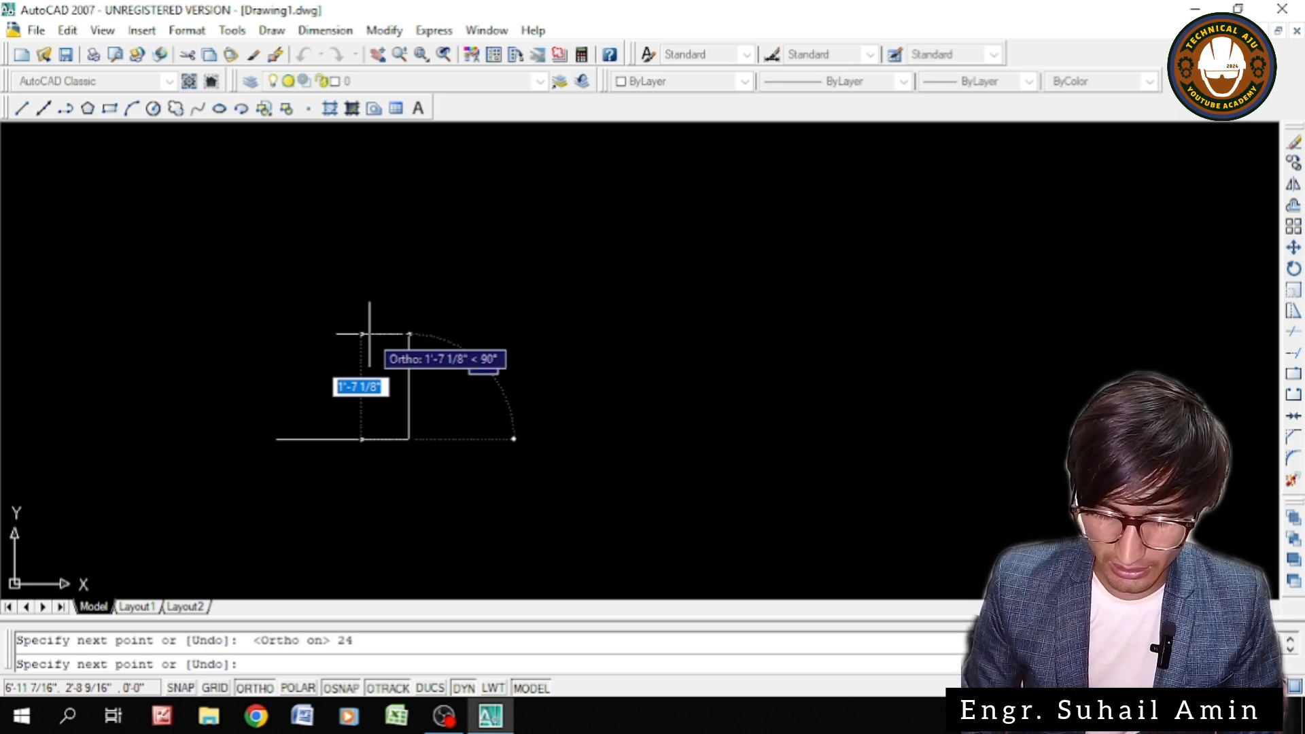
Add a 12-inch vertical side up from the base's right end and a 24-inch top side running back left
{"action": "type", "text": "1"}
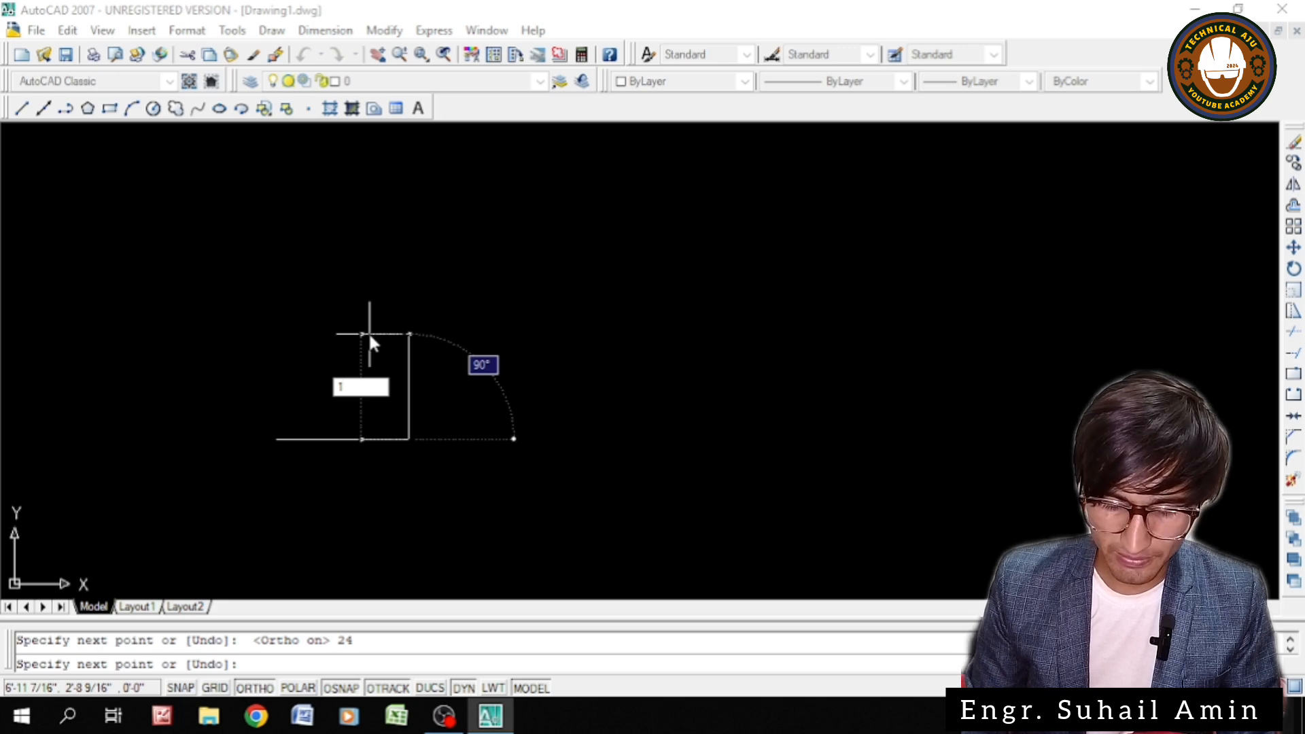
{"action": "type", "text": "2"}
{"action": "key", "text": "Return"}
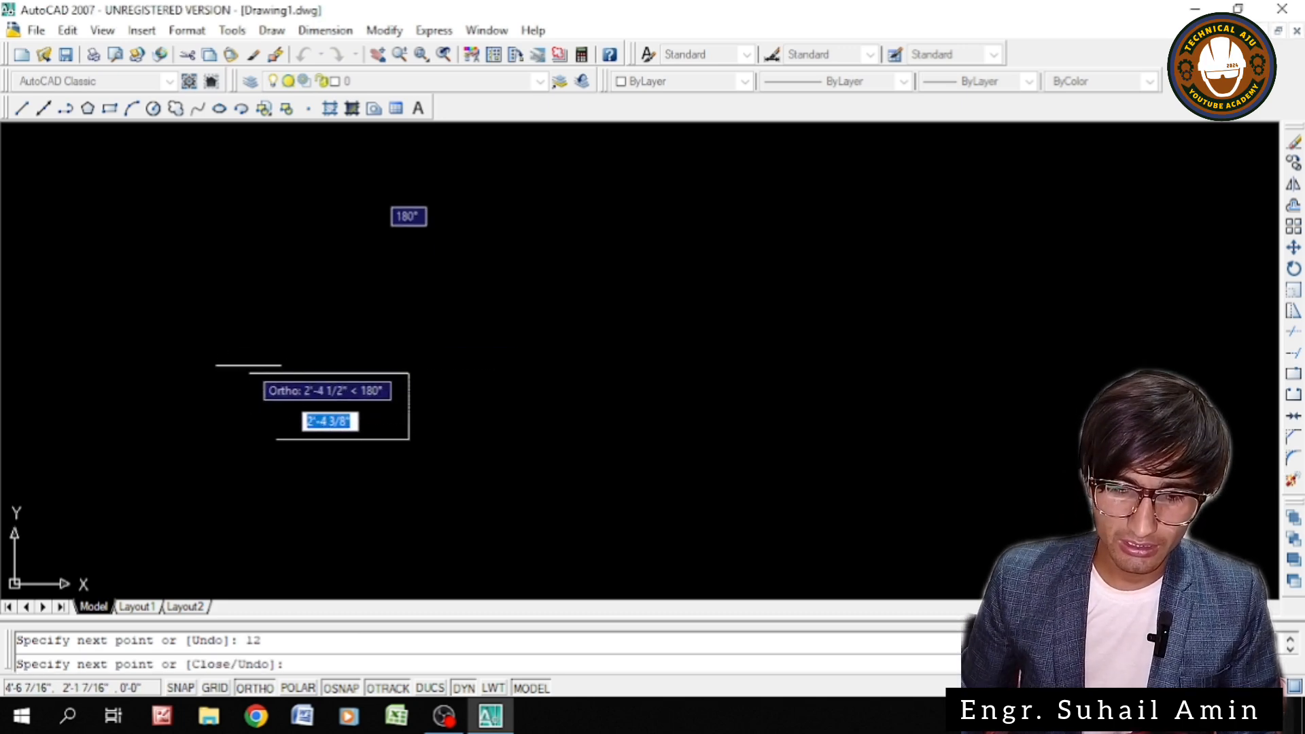
{"action": "type", "text": "24"}
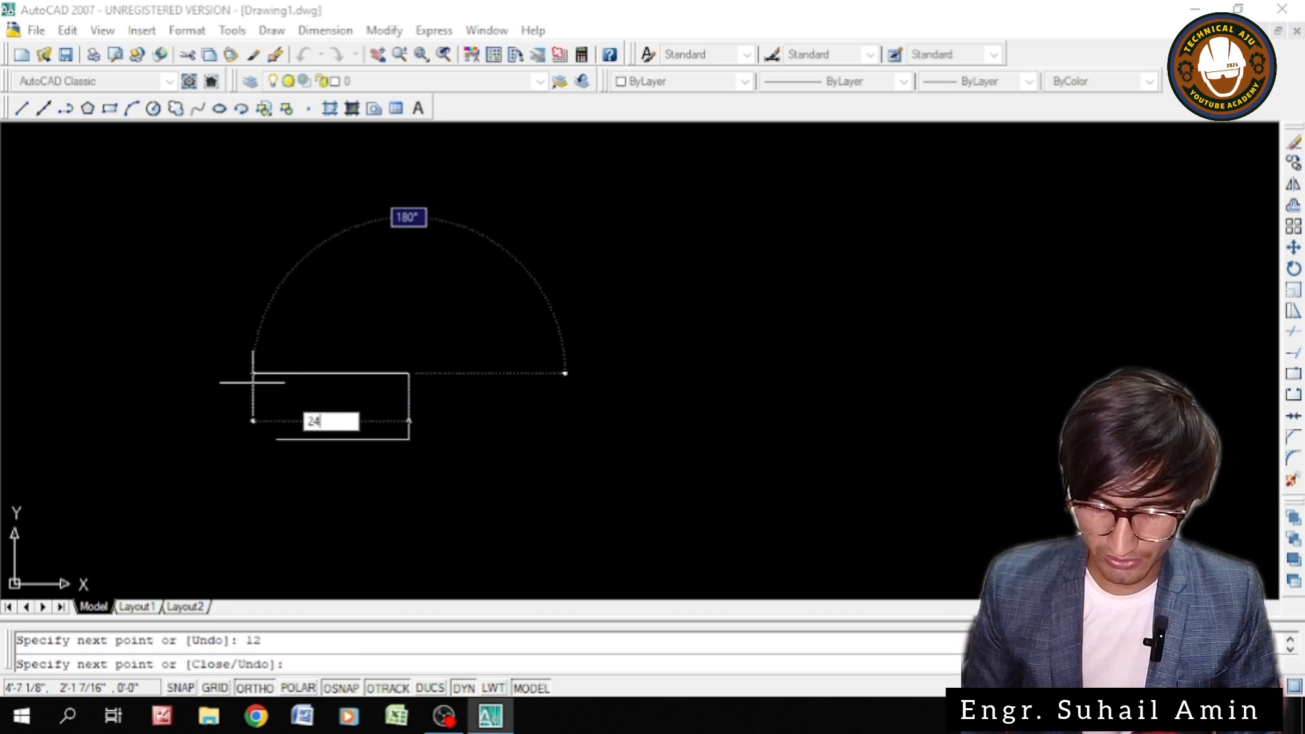
{"action": "key", "text": "Return"}
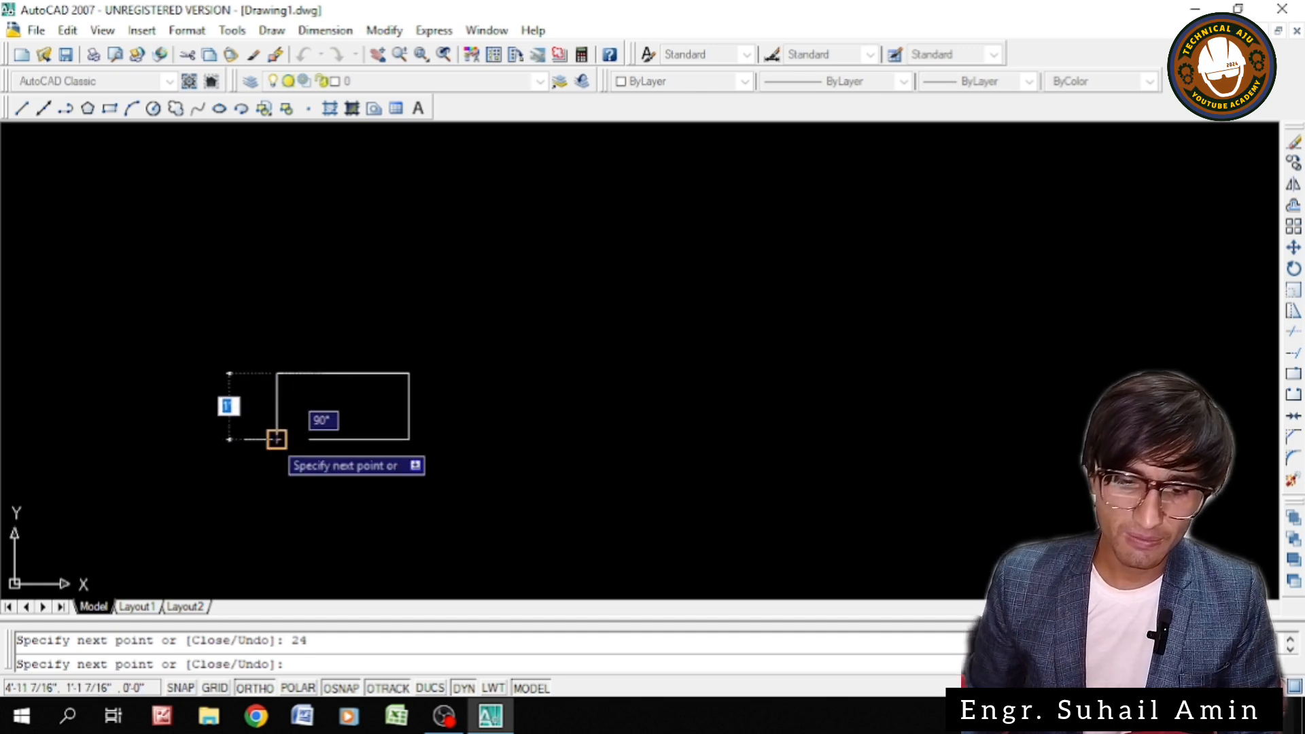
Close the rectangle by running the last side down to the base's starting endpoint, and end the line
{"action": "scroll", "coordinate": [276, 441], "scroll_direction": "up", "scroll_amount": 7}
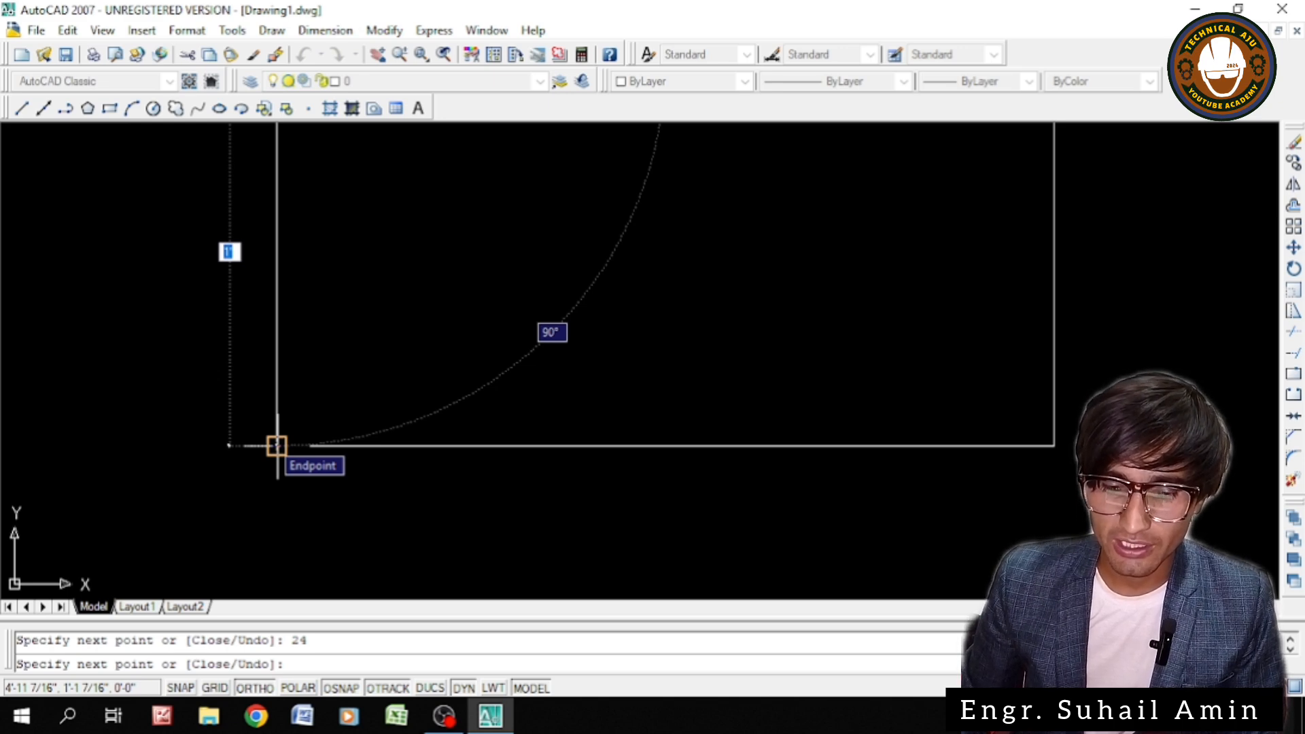
{"action": "left_click", "coordinate": [276, 445]}
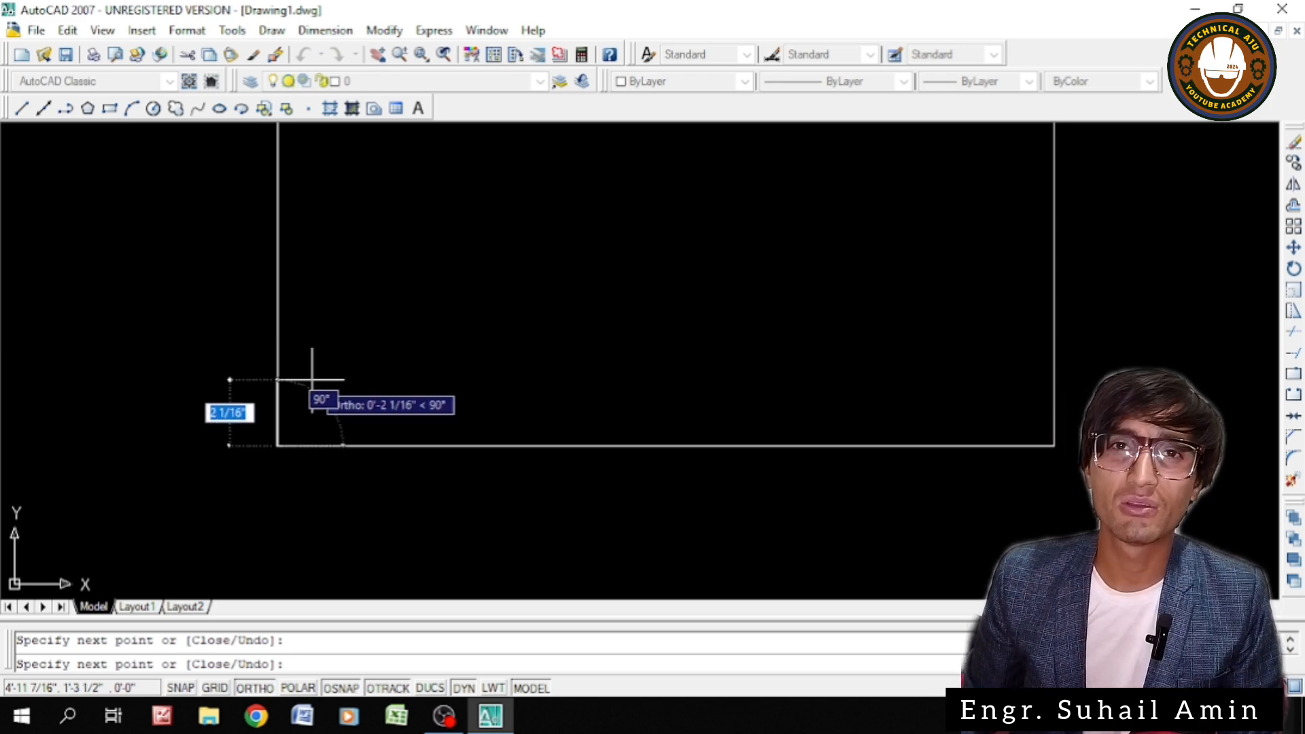
{"action": "key", "text": "Escape"}
{"action": "scroll", "coordinate": [388, 338], "scroll_direction": "down", "scroll_amount": 5}
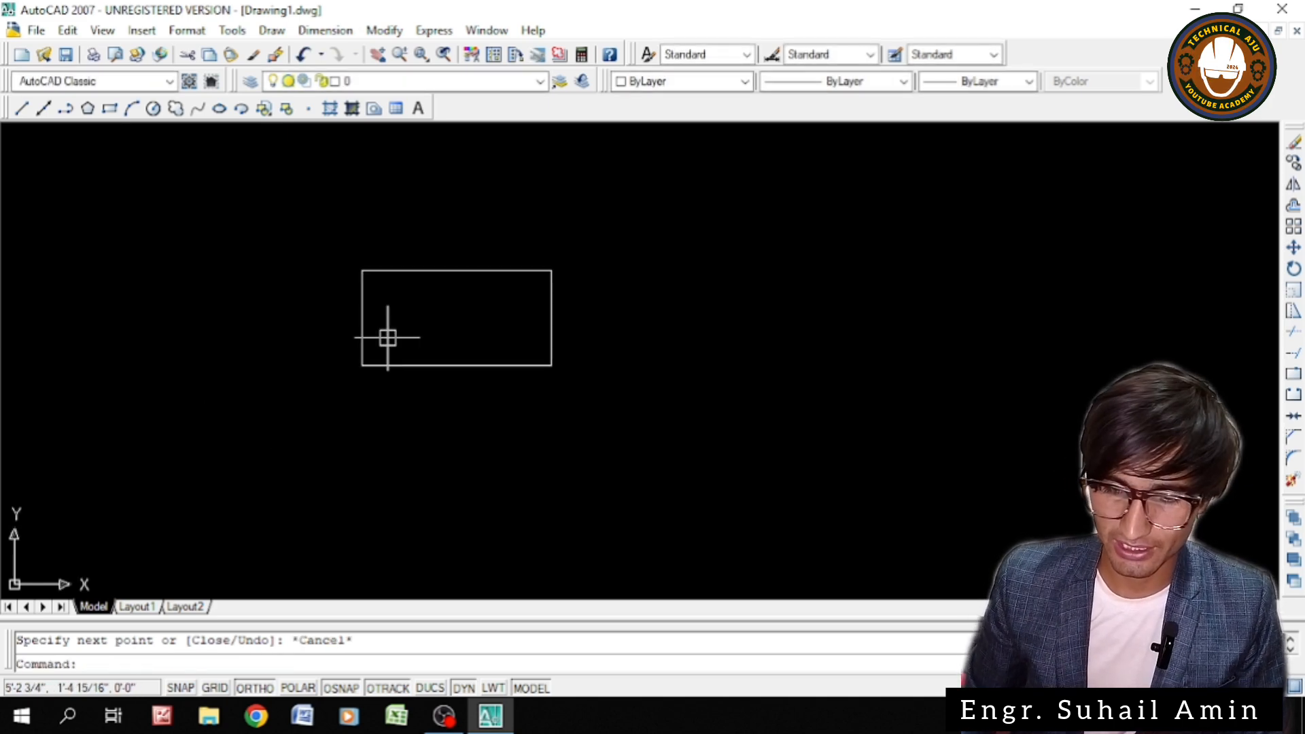
{"action": "scroll", "coordinate": [449, 235], "scroll_direction": "up", "scroll_amount": 5}
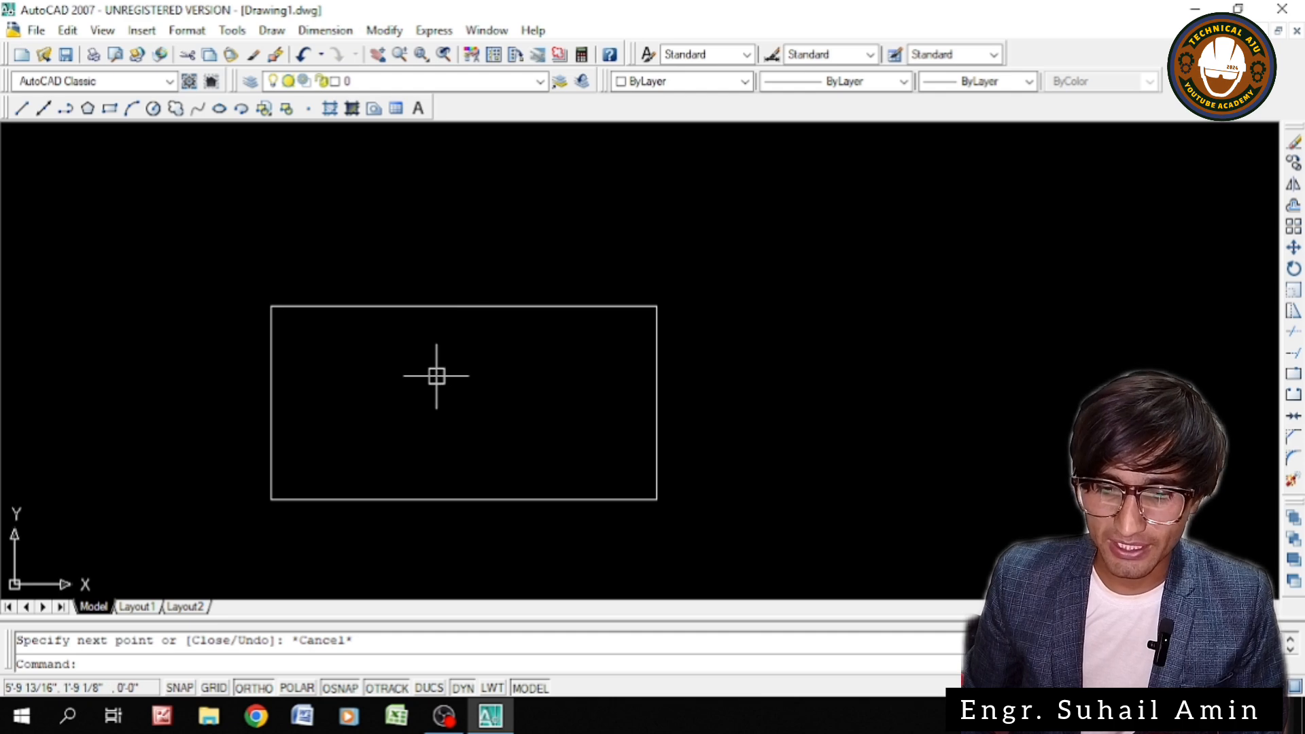
{"action": "mouse_move", "coordinate": [436, 377]}
{"action": "middle_mouse_down"}
{"action": "mouse_move", "coordinate": [350, 320]}
{"action": "mouse_move", "coordinate": [326, 340]}
{"action": "mouse_move", "coordinate": [262, 349]}
{"action": "middle_mouse_up"}
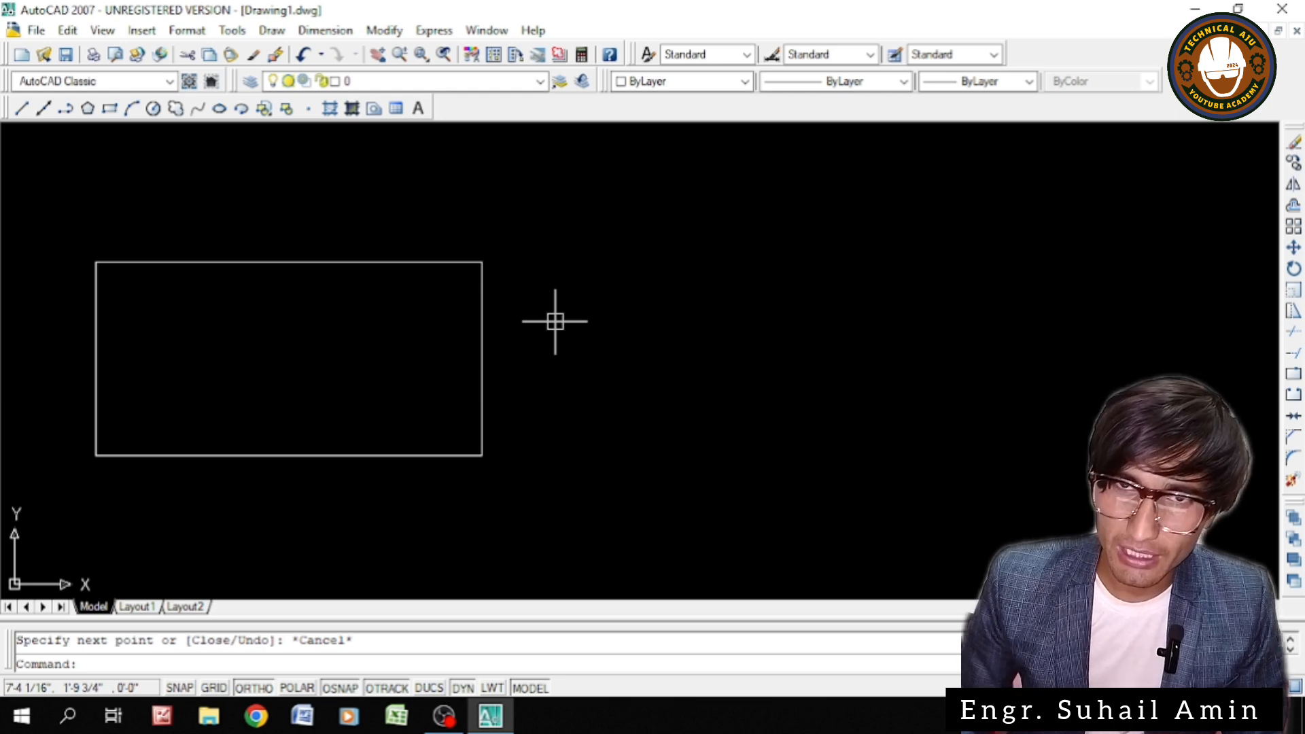
Draw a 12-inch horizontal line to the right of the rectangle and an 18-inch vertical line up from its right end
{"action": "key", "text": "Return"}
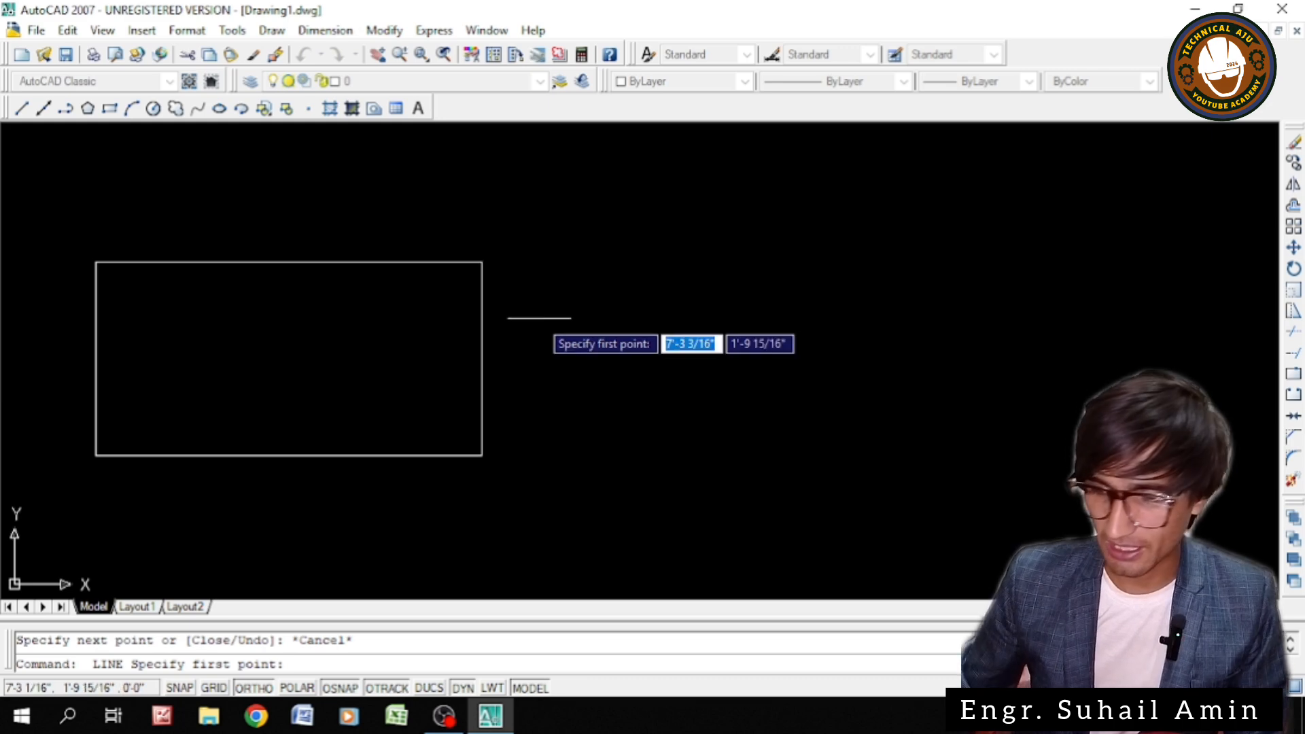
{"action": "key", "text": "Escape"}
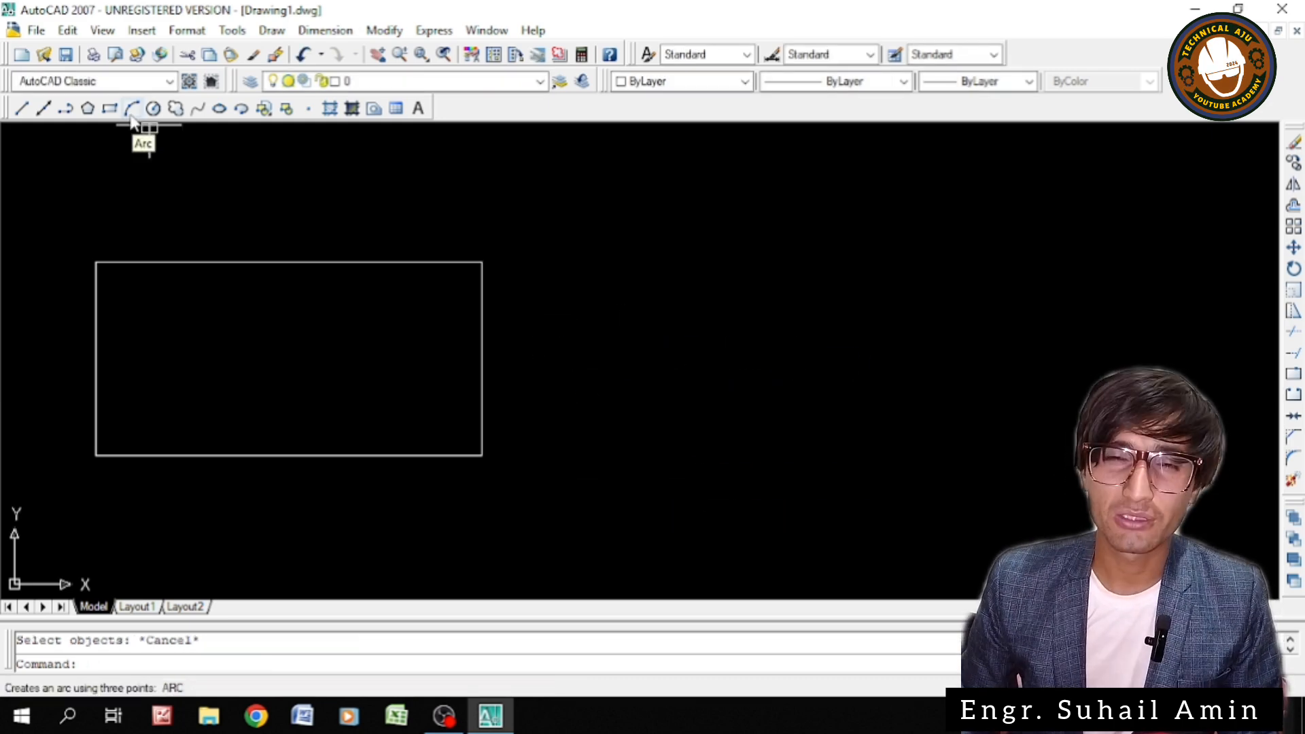
{"action": "type", "text": "l"}
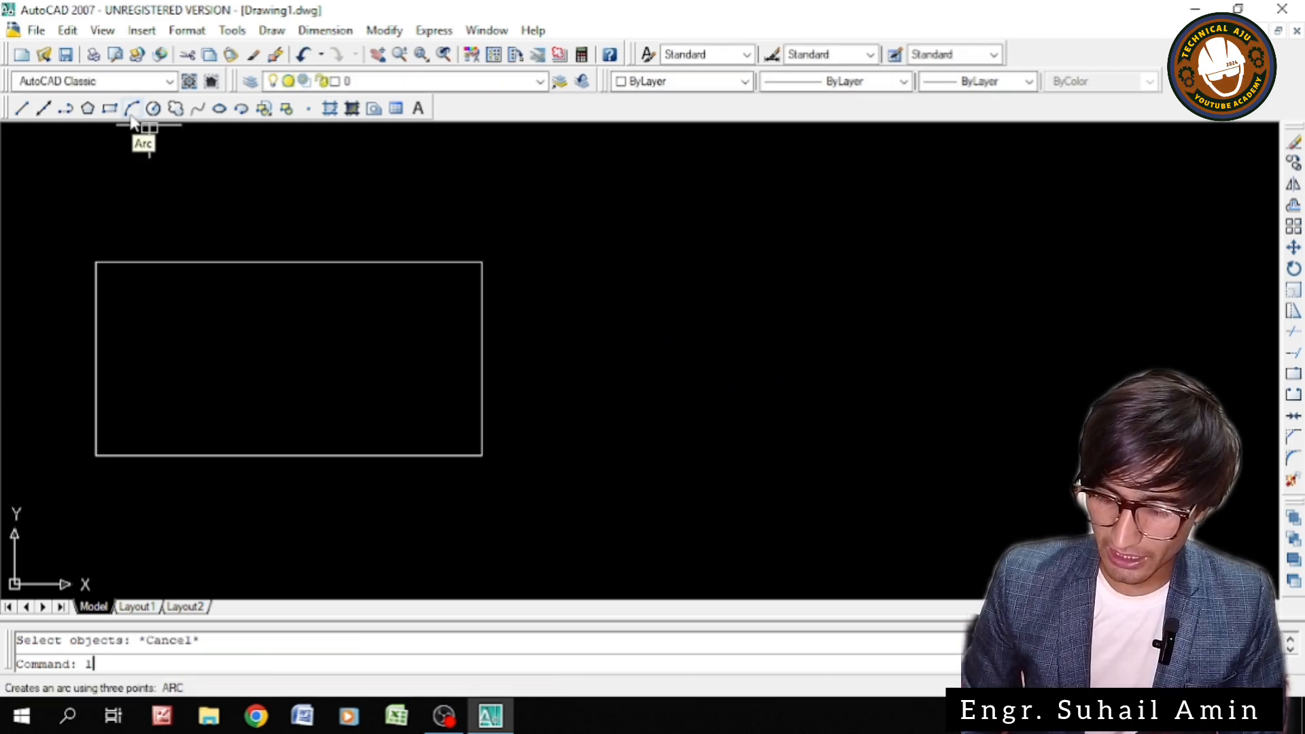
{"action": "key", "text": "Return"}
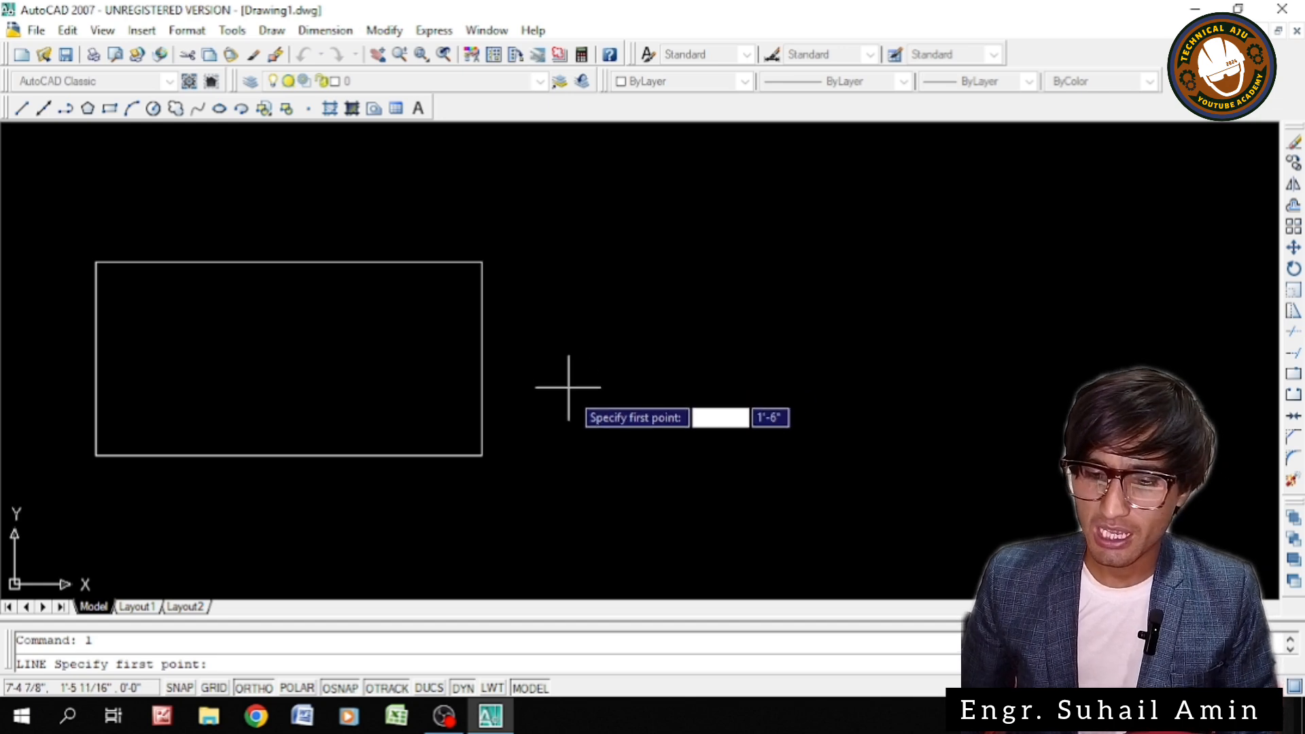
{"action": "left_click", "coordinate": [554, 449]}
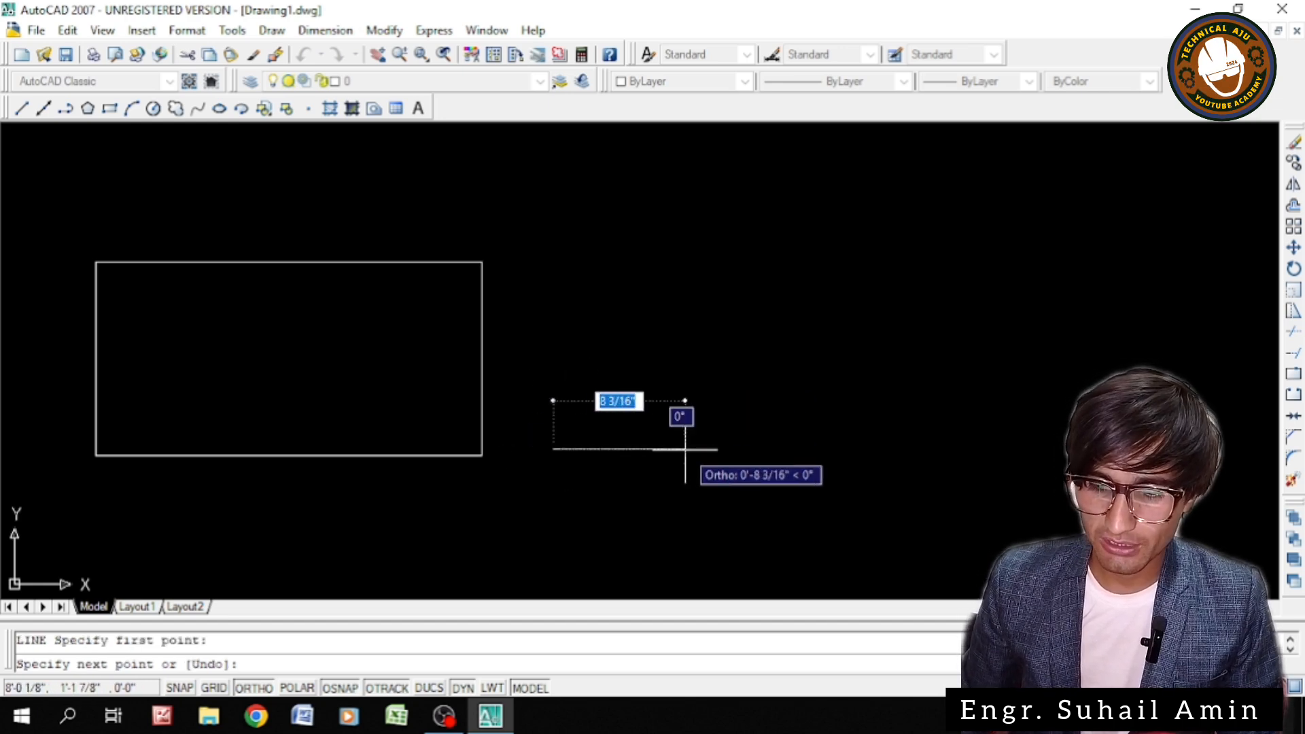
{"action": "type", "text": "12"}
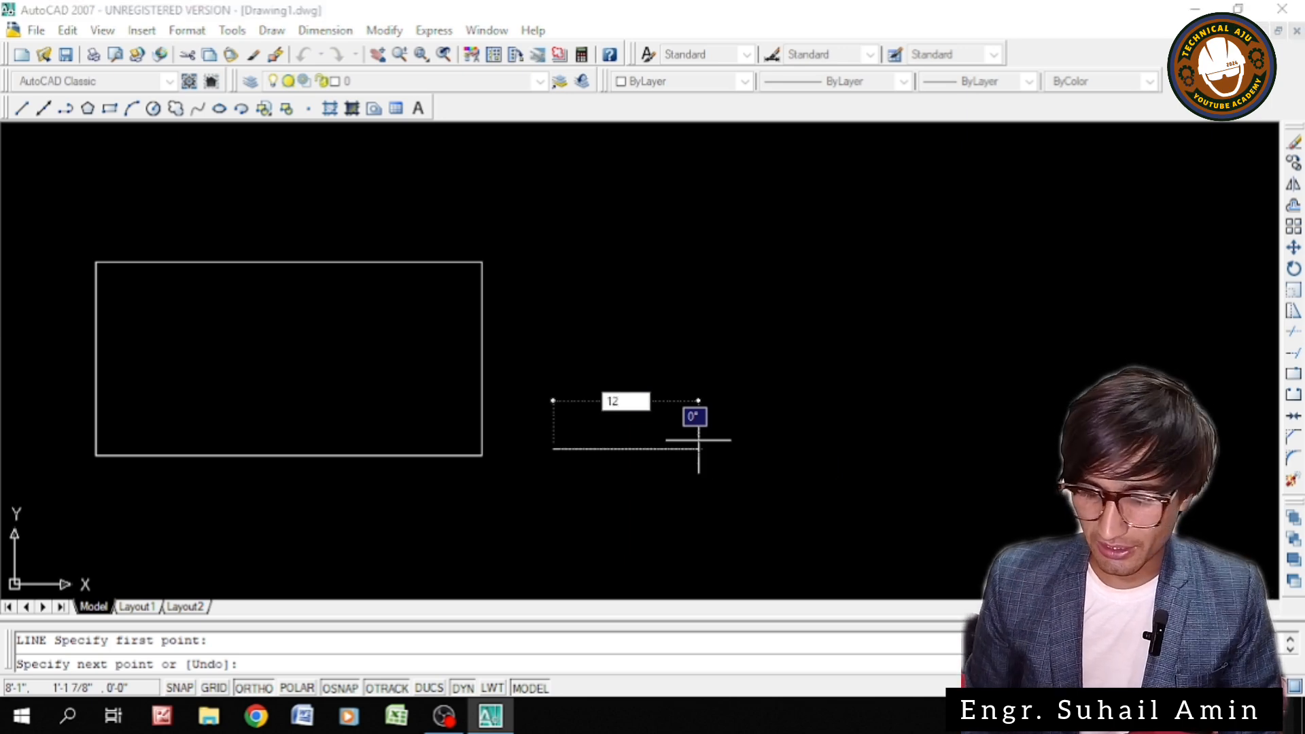
{"action": "key", "text": "Return"}
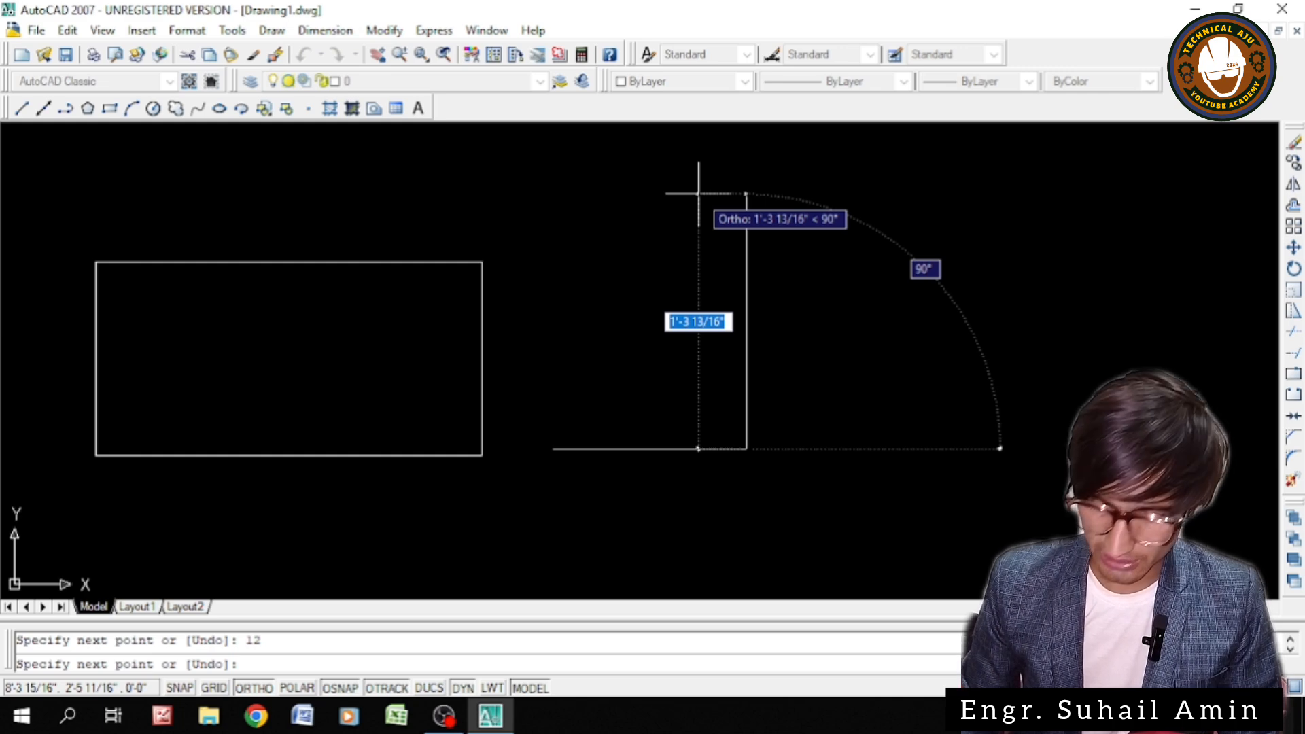
{"action": "type", "text": "1"}
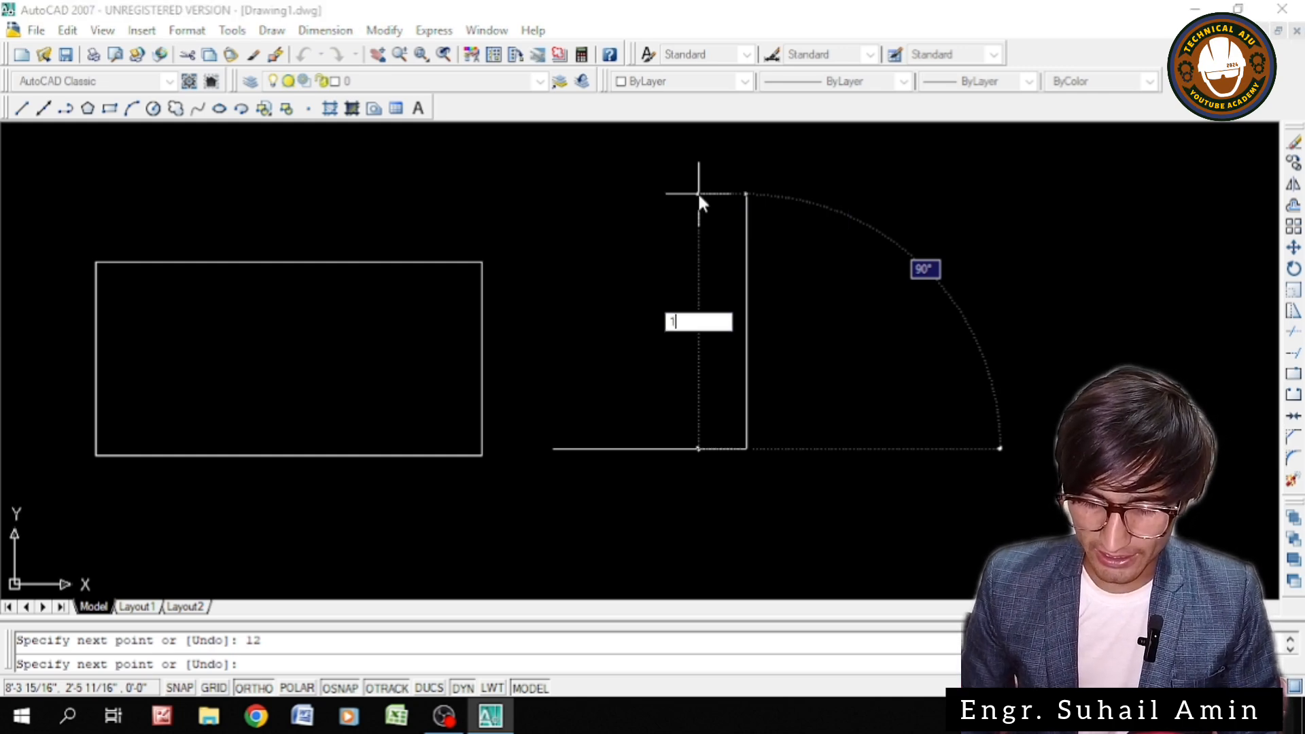
{"action": "type", "text": "8"}
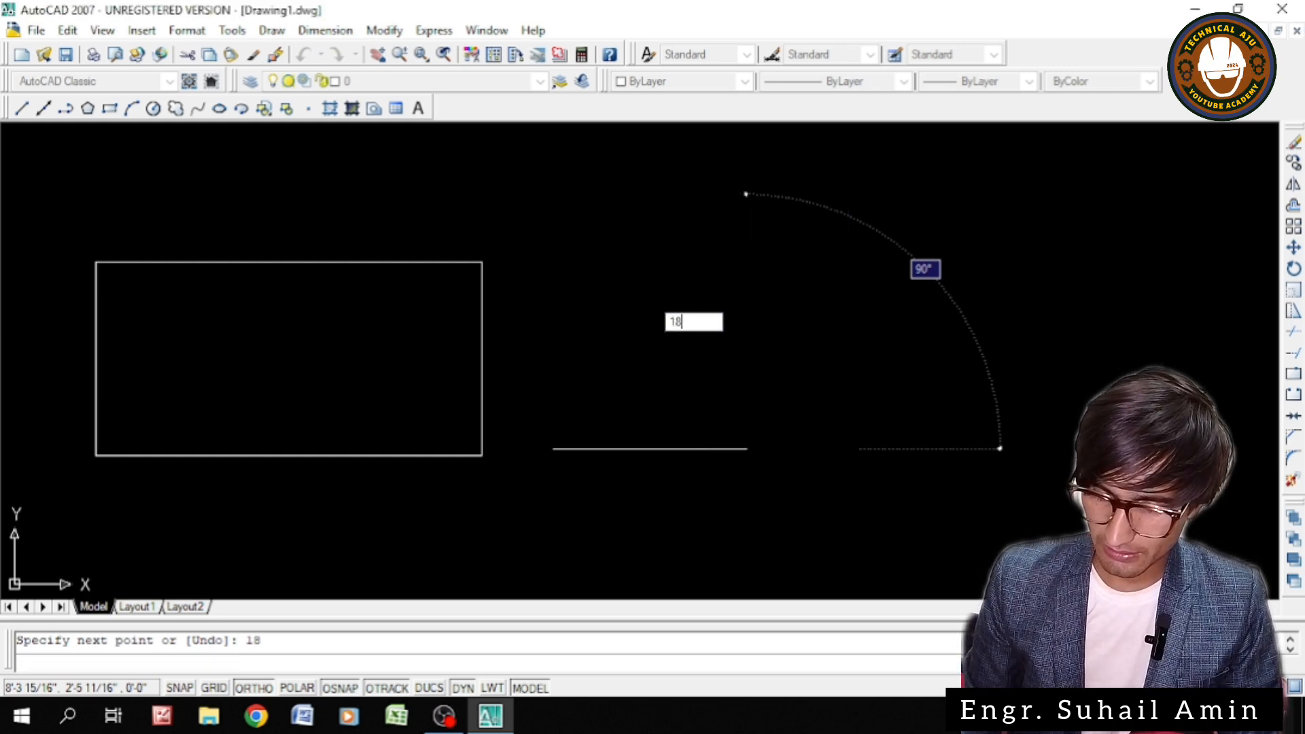
{"action": "key", "text": "Return"}
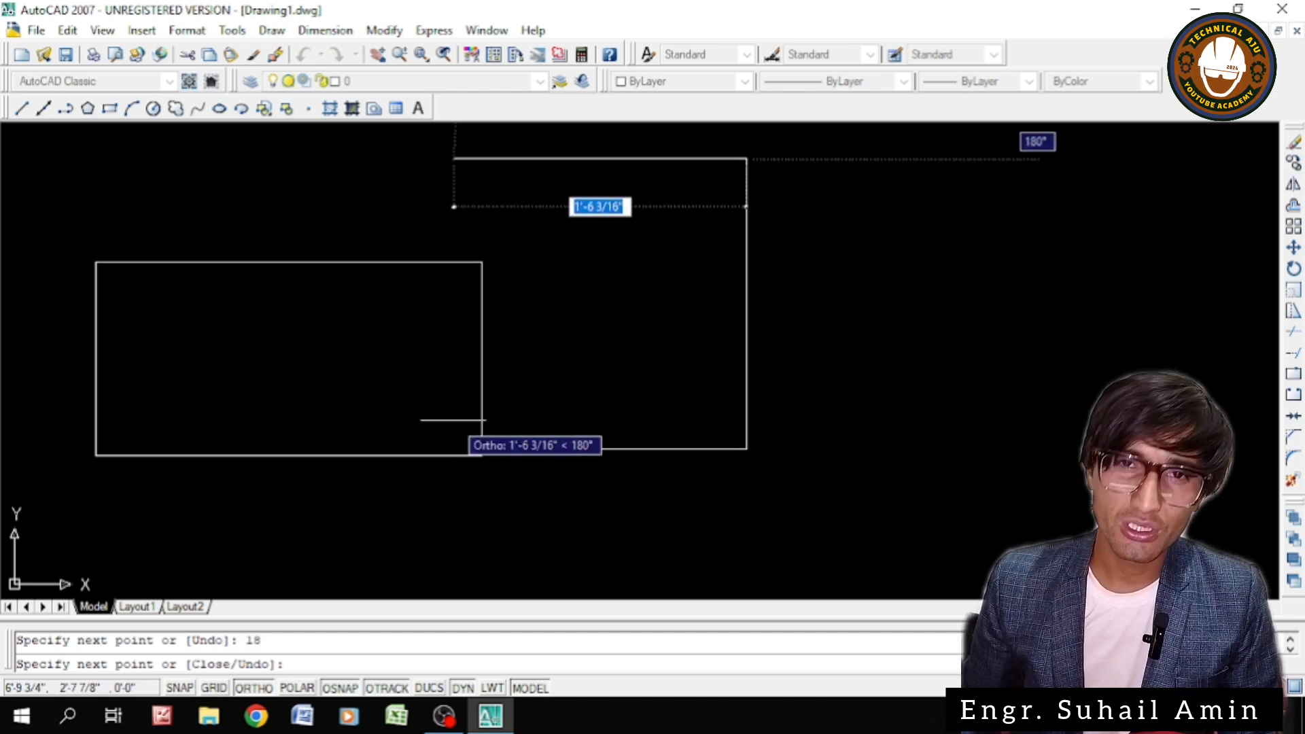
Turn ortho off and close the triangle with a diagonal line to the base's starting endpoint
{"action": "key", "text": "F8"}
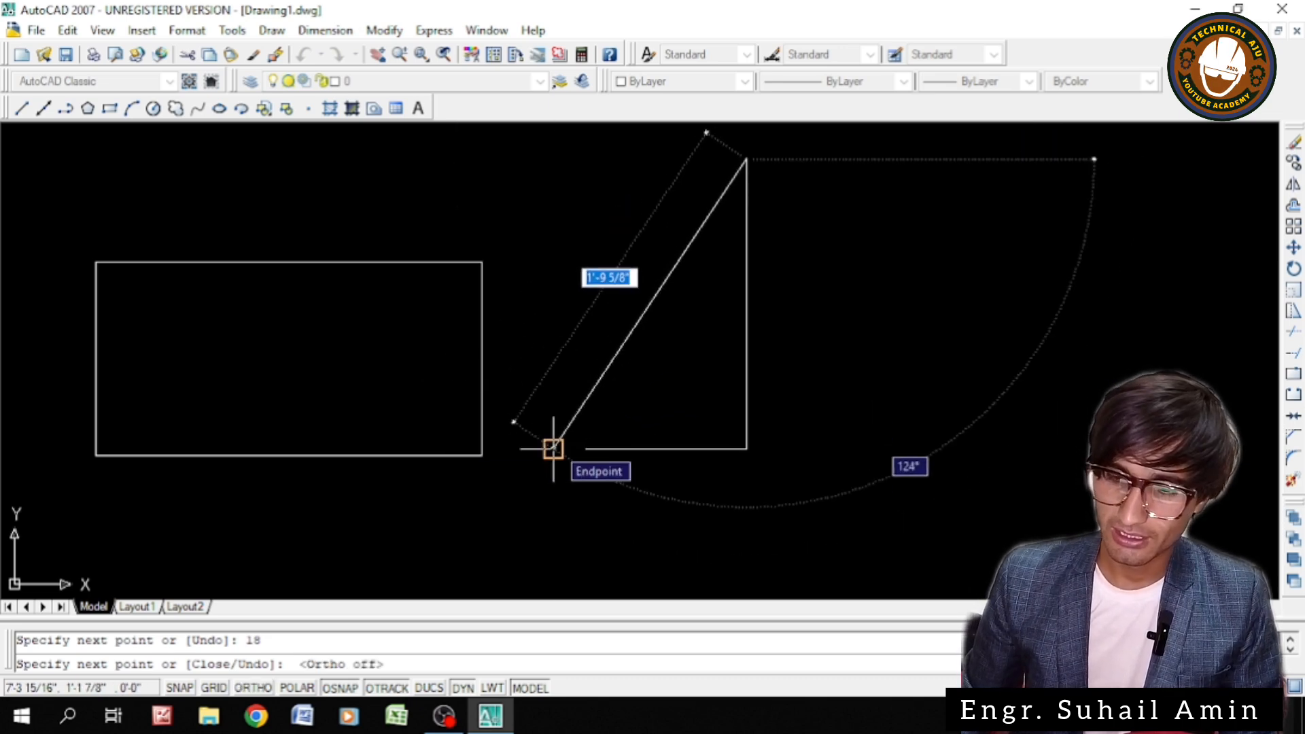
{"action": "left_click", "coordinate": [554, 448]}
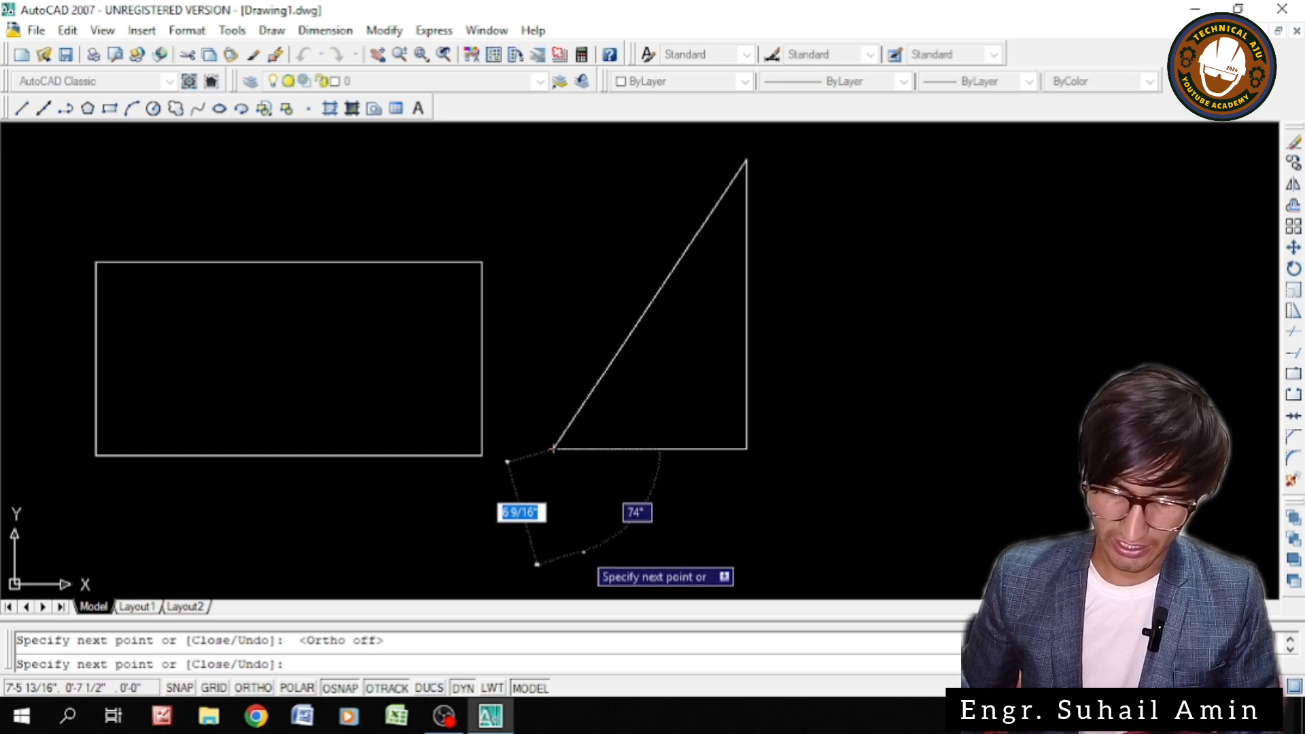
{"action": "key", "text": "Escape"}
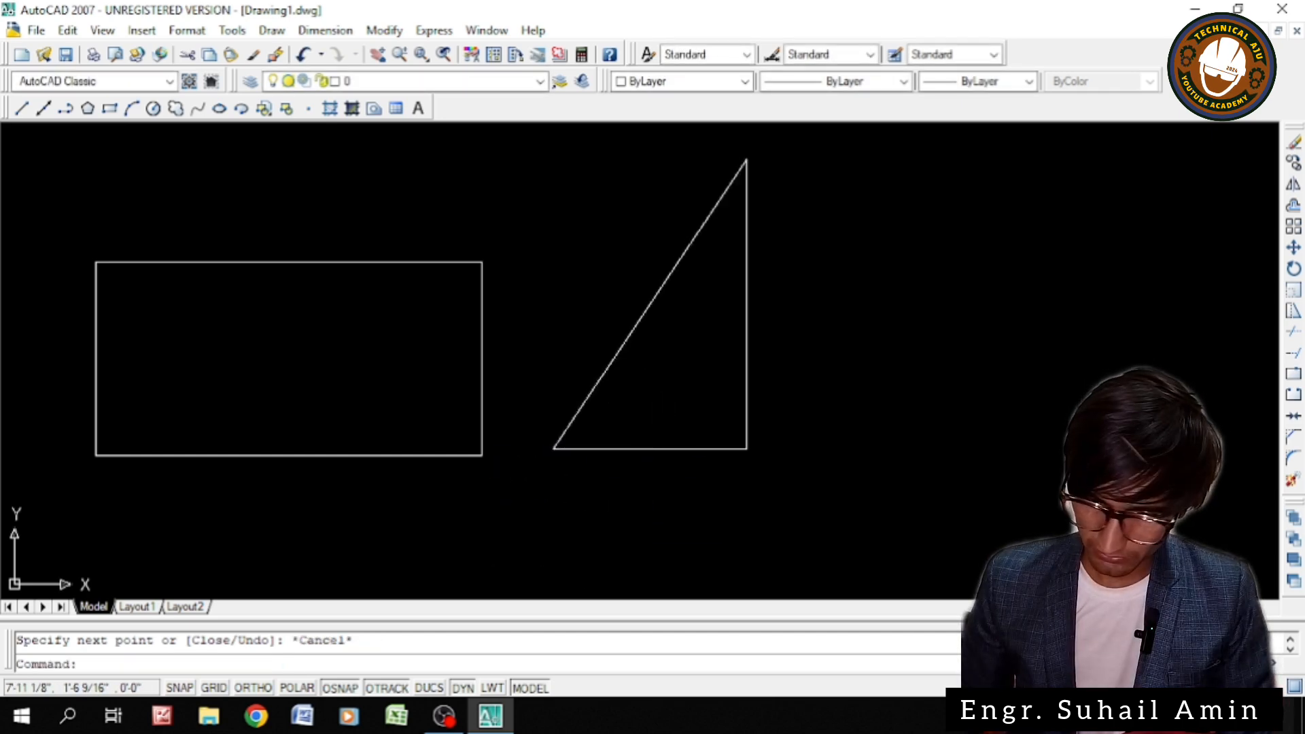
Select the rectangle's top line and the triangle's diagonal to inspect them as separate objects, and clear the selection
{"action": "scroll", "coordinate": [670, 371], "scroll_direction": "up", "scroll_amount": 2}
{"action": "scroll", "coordinate": [670, 370], "scroll_direction": "down", "scroll_amount": 5}
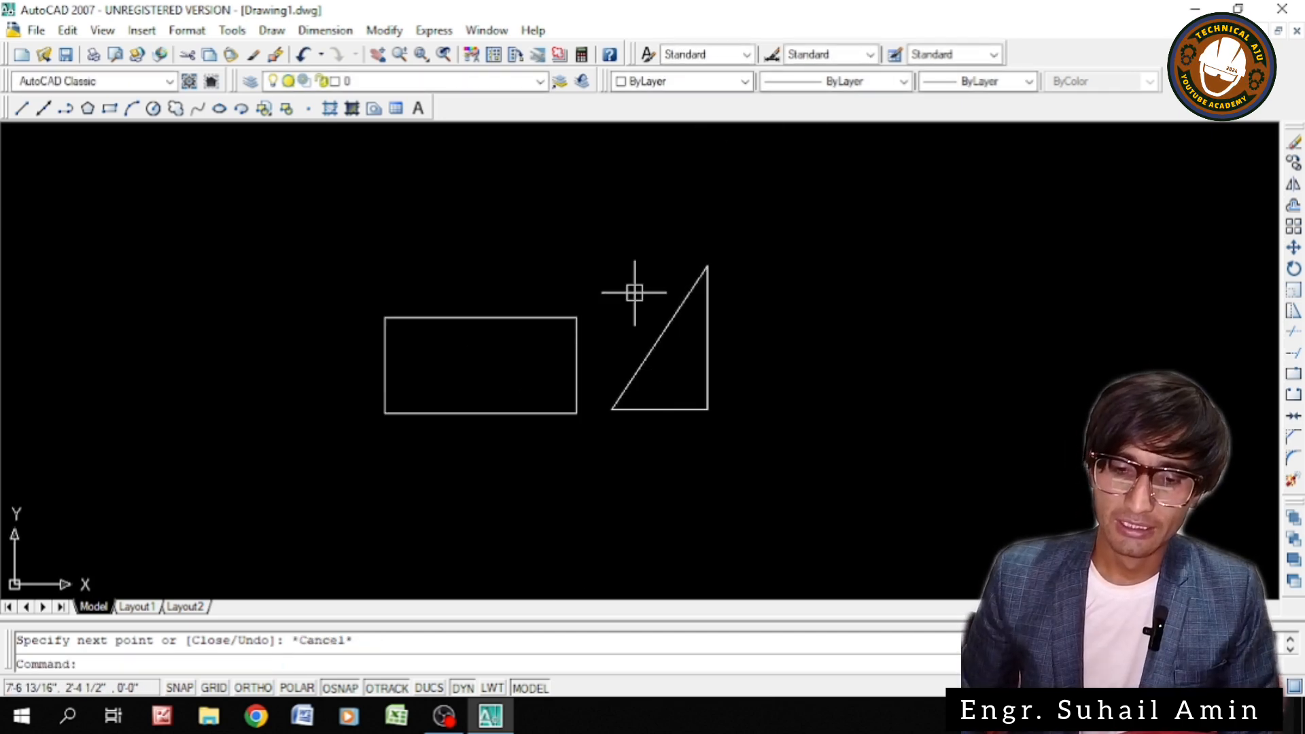
{"action": "left_click", "coordinate": [551, 317]}
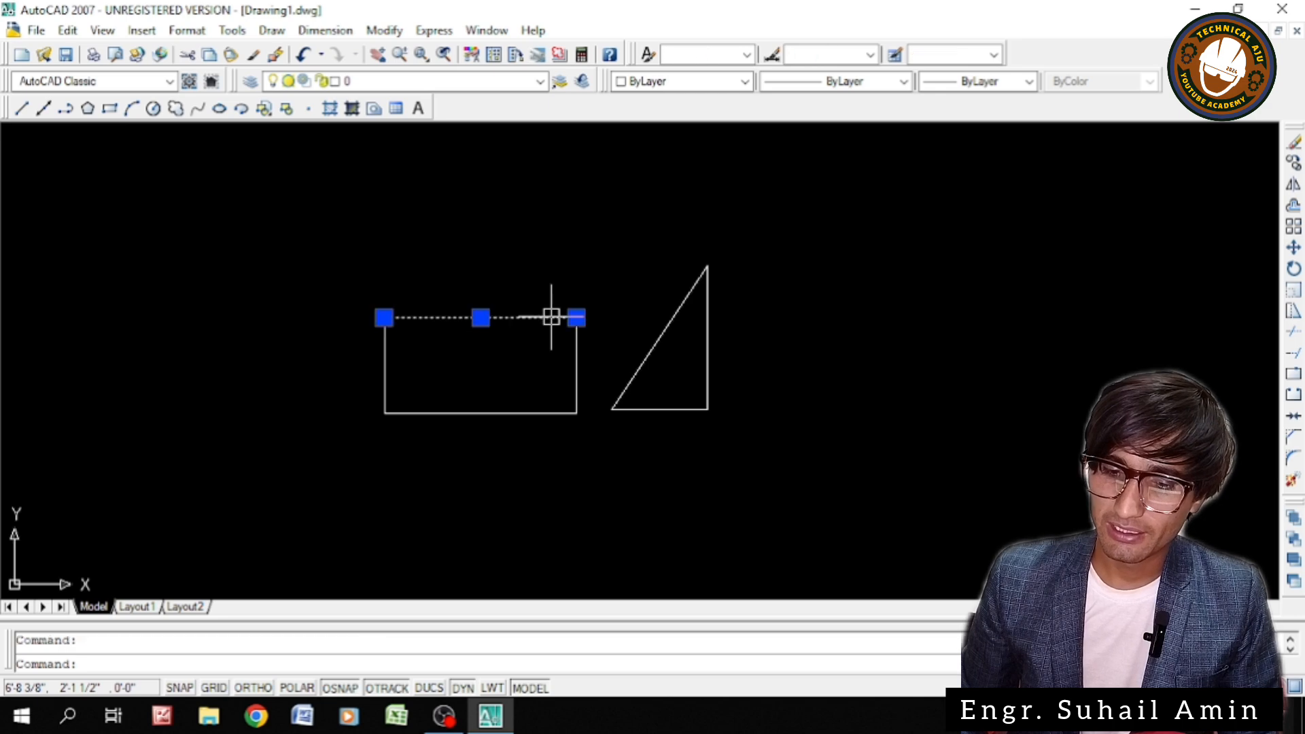
{"action": "left_click", "coordinate": [664, 328]}
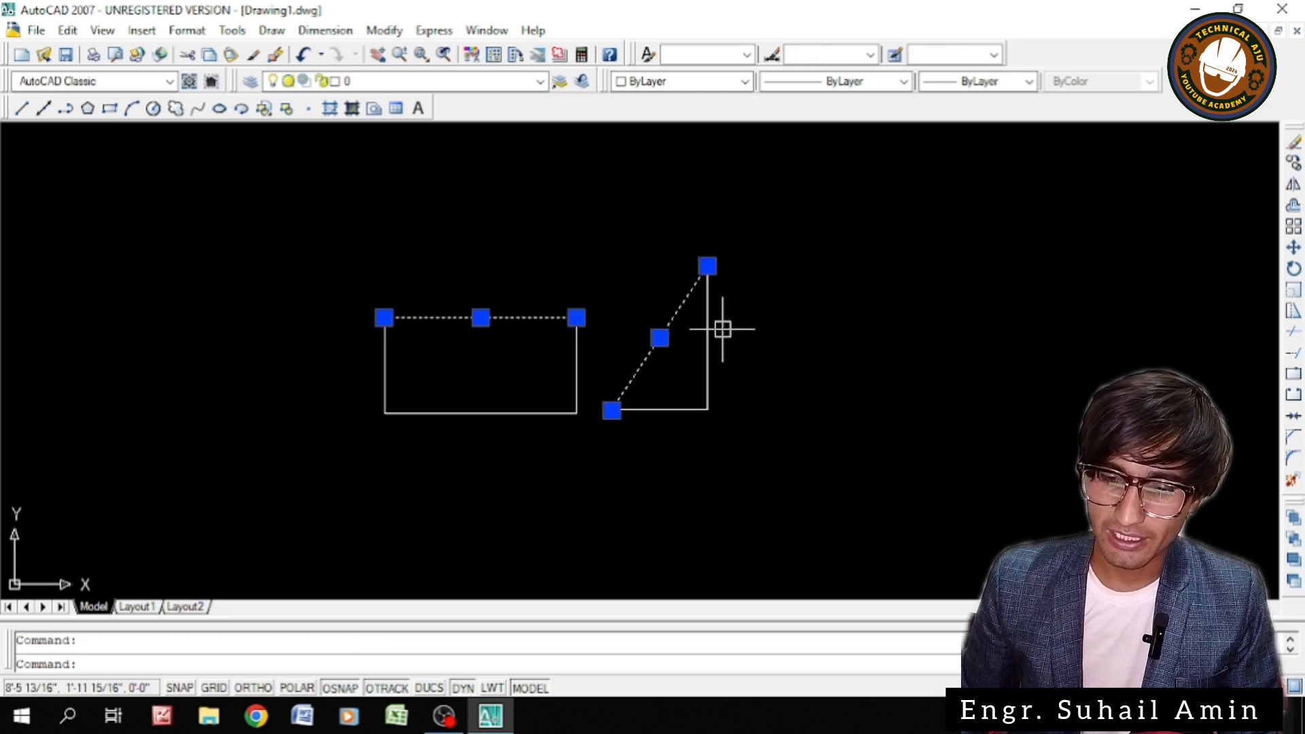
{"action": "scroll", "coordinate": [722, 329], "scroll_direction": "down", "scroll_amount": 2}
{"action": "scroll", "coordinate": [722, 329], "scroll_direction": "up", "scroll_amount": 3}
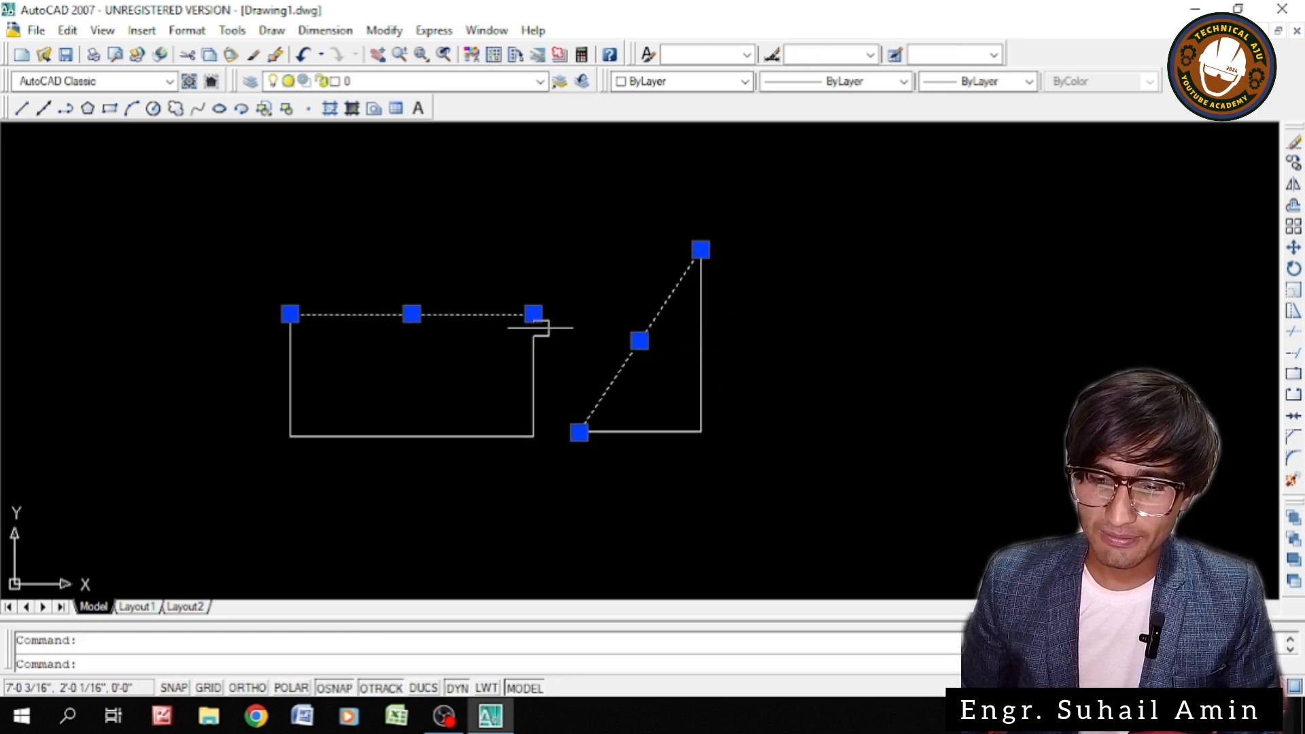
{"action": "mouse_move", "coordinate": [483, 253]}
{"action": "middle_mouse_down"}
{"action": "mouse_move", "coordinate": [390, 253]}
{"action": "mouse_move", "coordinate": [329, 276]}
{"action": "middle_mouse_up"}
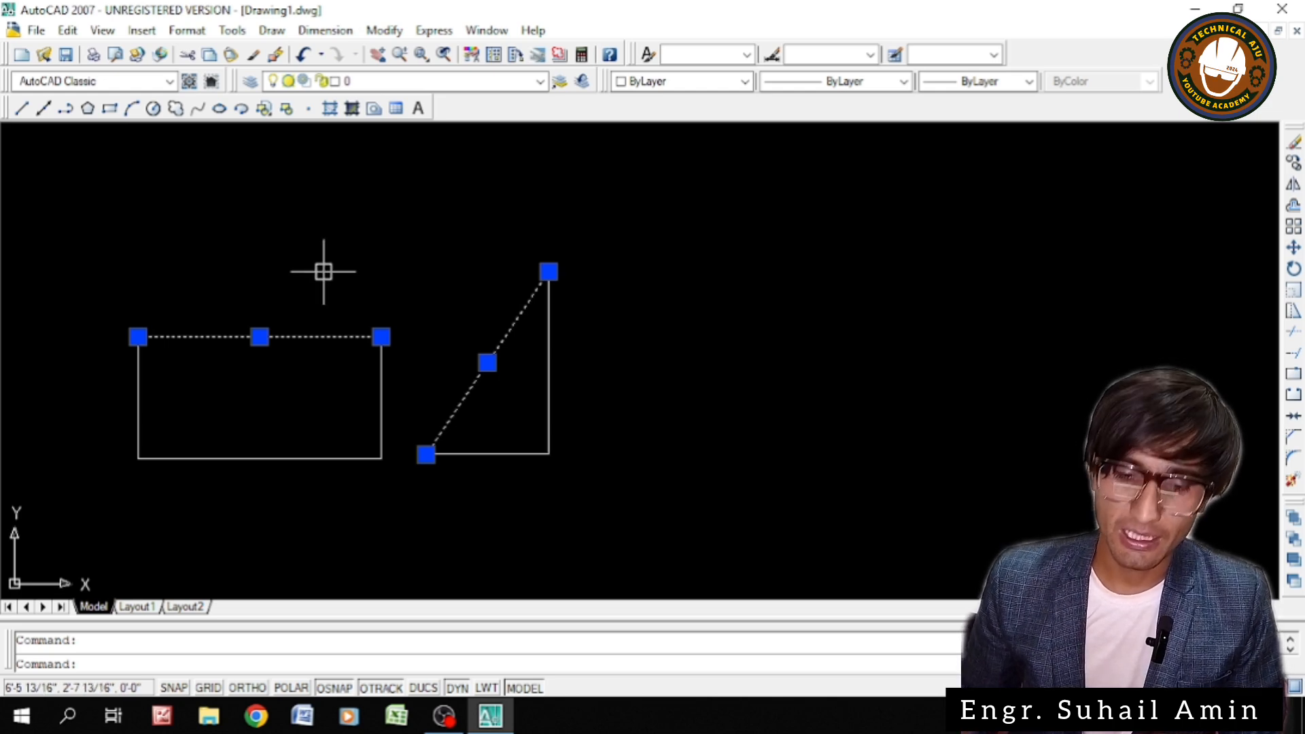
{"action": "key", "text": "Escape"}
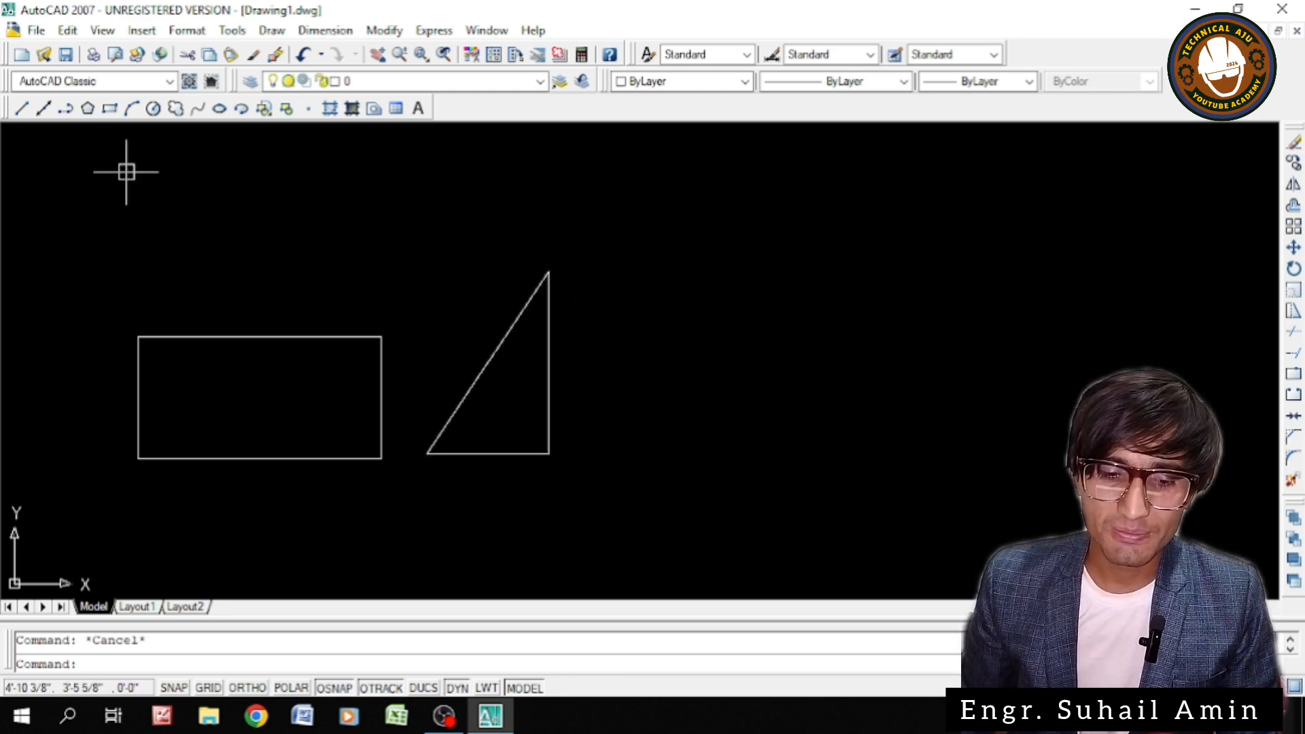
Select the rectangle's top line and each of the triangle's three sides individually to examine their grips, and deselect everything
{"action": "left_click", "coordinate": [223, 334]}
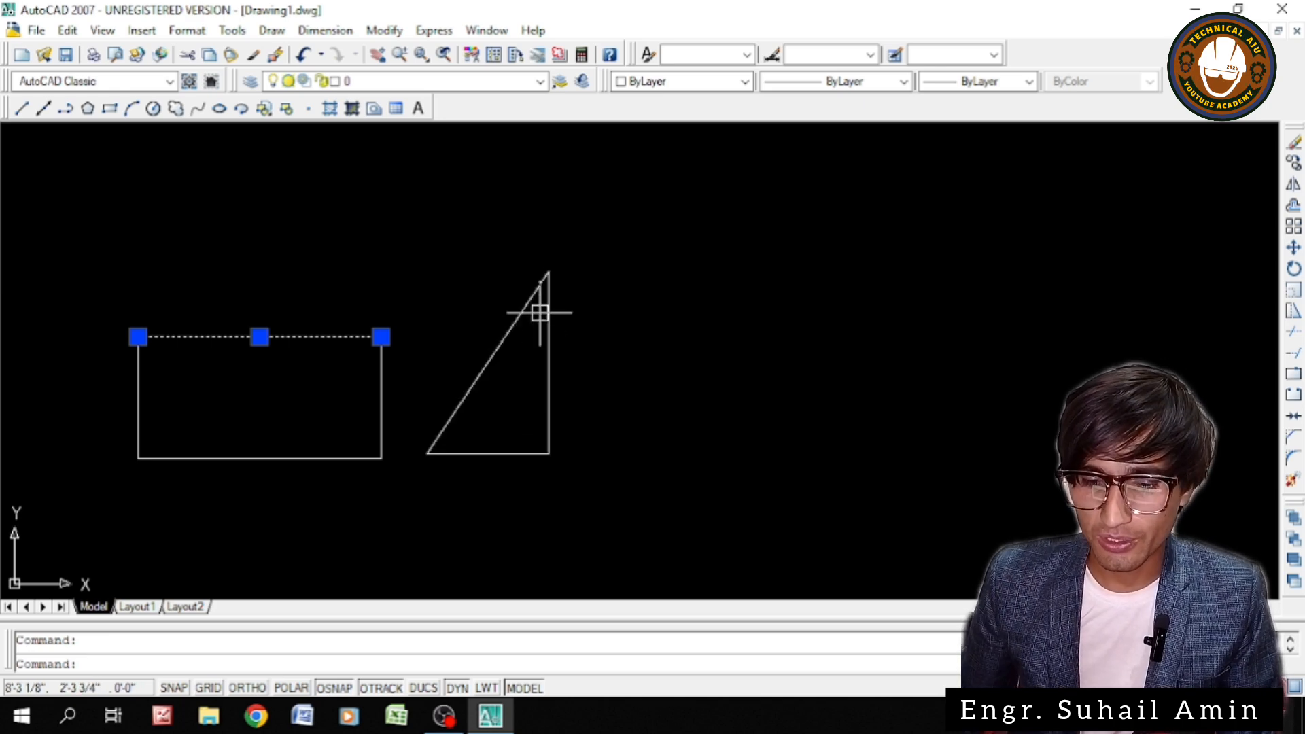
{"action": "left_click", "coordinate": [513, 311]}
{"action": "left_click", "coordinate": [549, 343]}
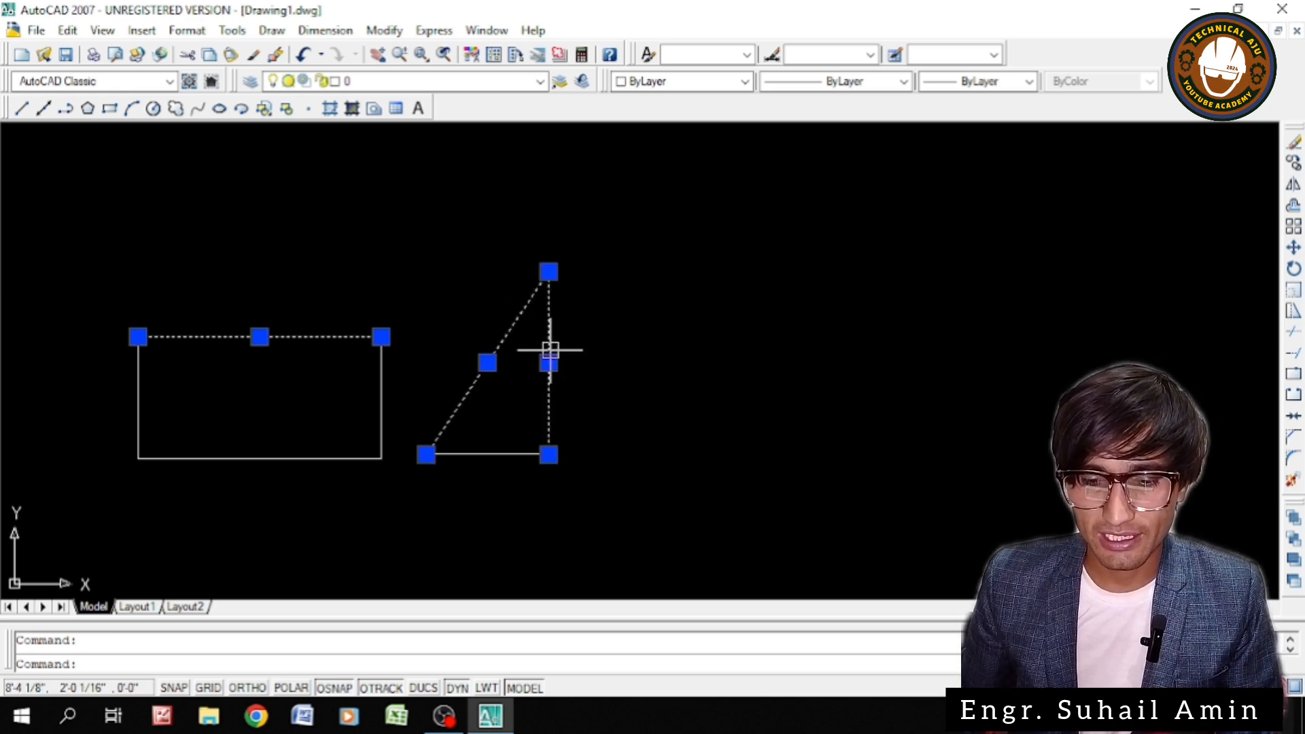
{"action": "left_click", "coordinate": [490, 453]}
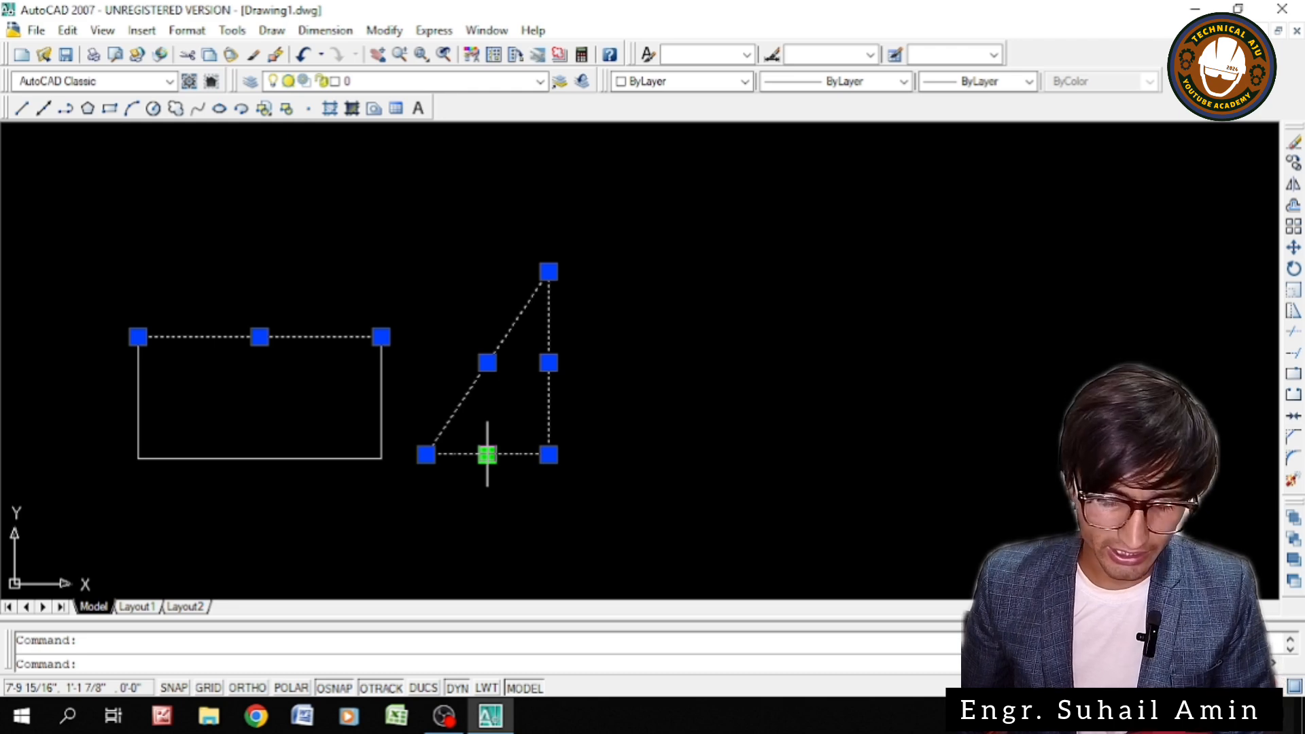
{"action": "key", "text": "Escape"}
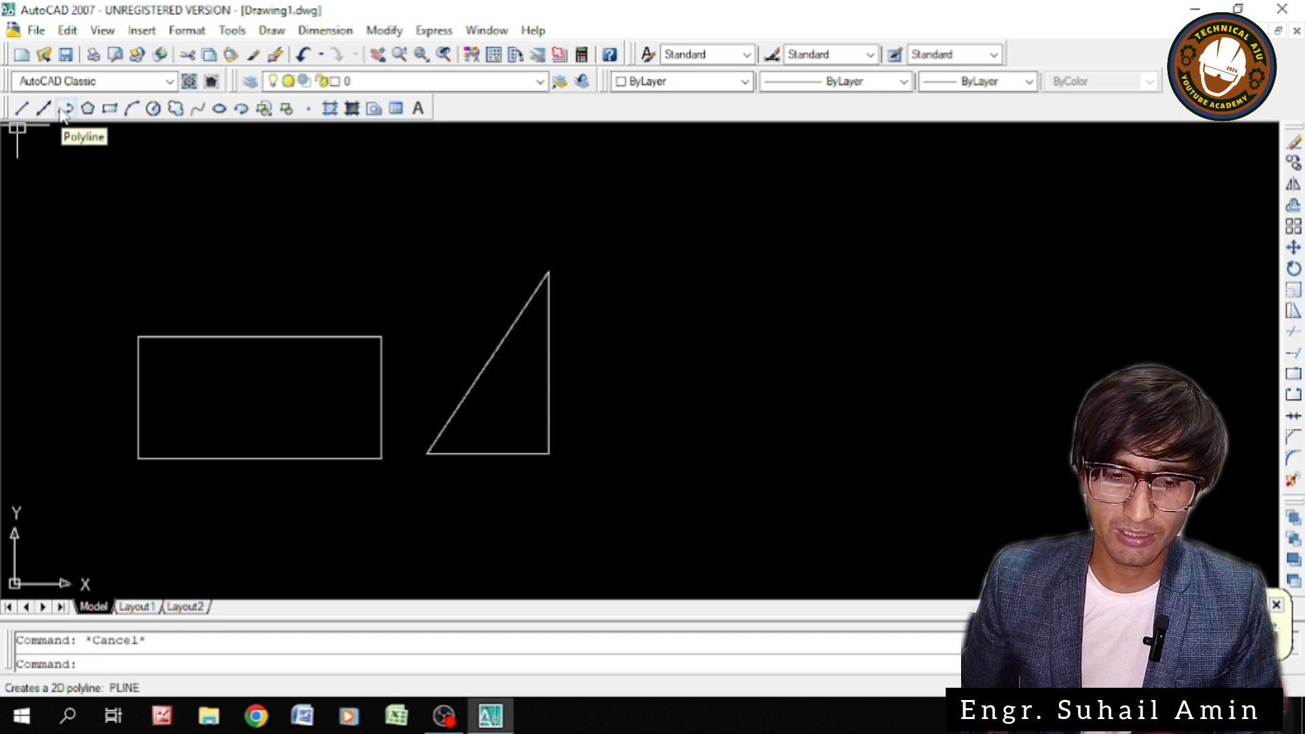
With ortho on, start a polyline to the right of the triangle, running 24 inches right and 12 inches up
{"action": "left_click", "coordinate": [65, 109]}
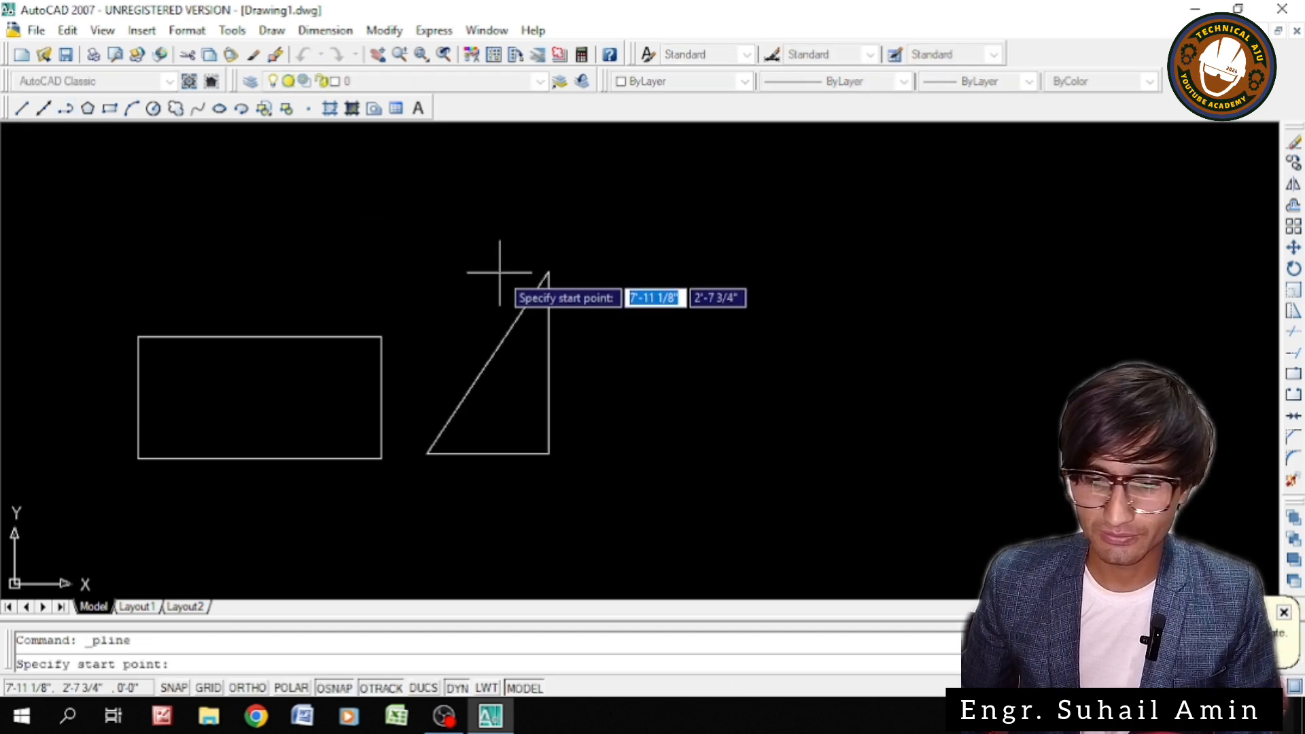
{"action": "left_click", "coordinate": [601, 454]}
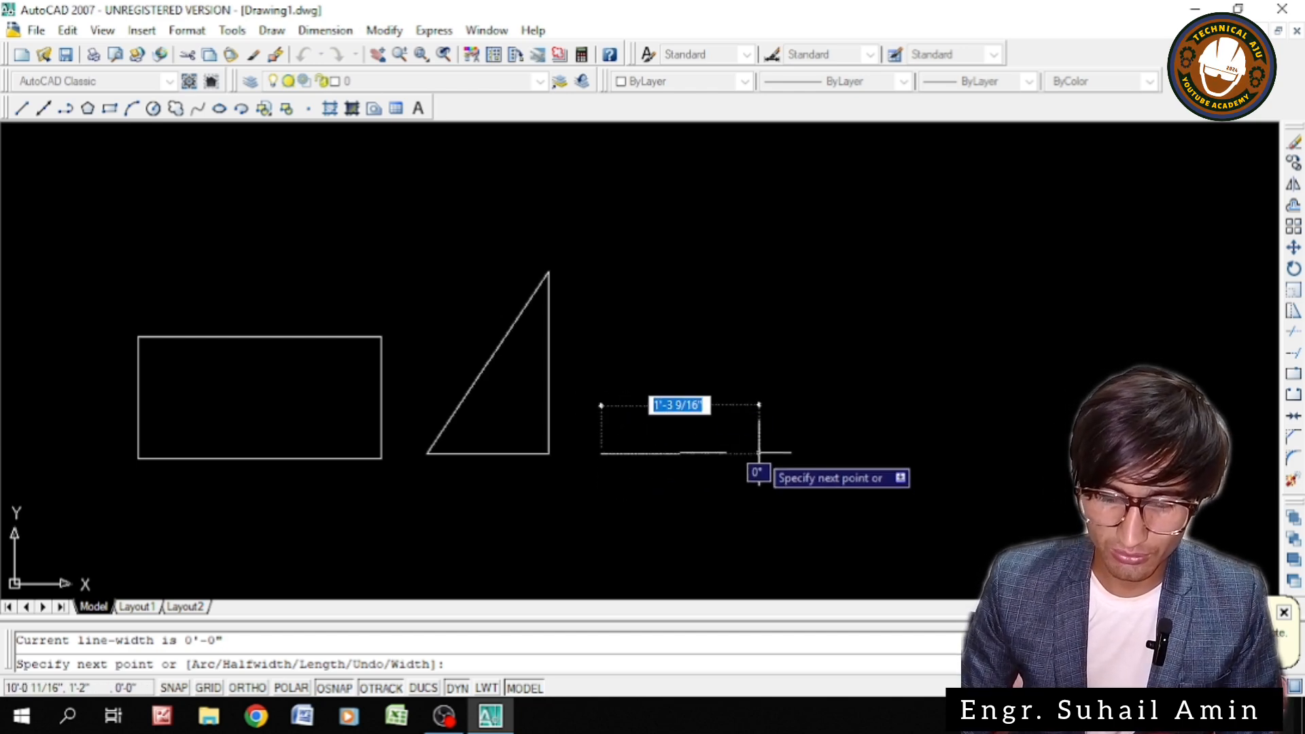
{"action": "key", "text": "F8"}
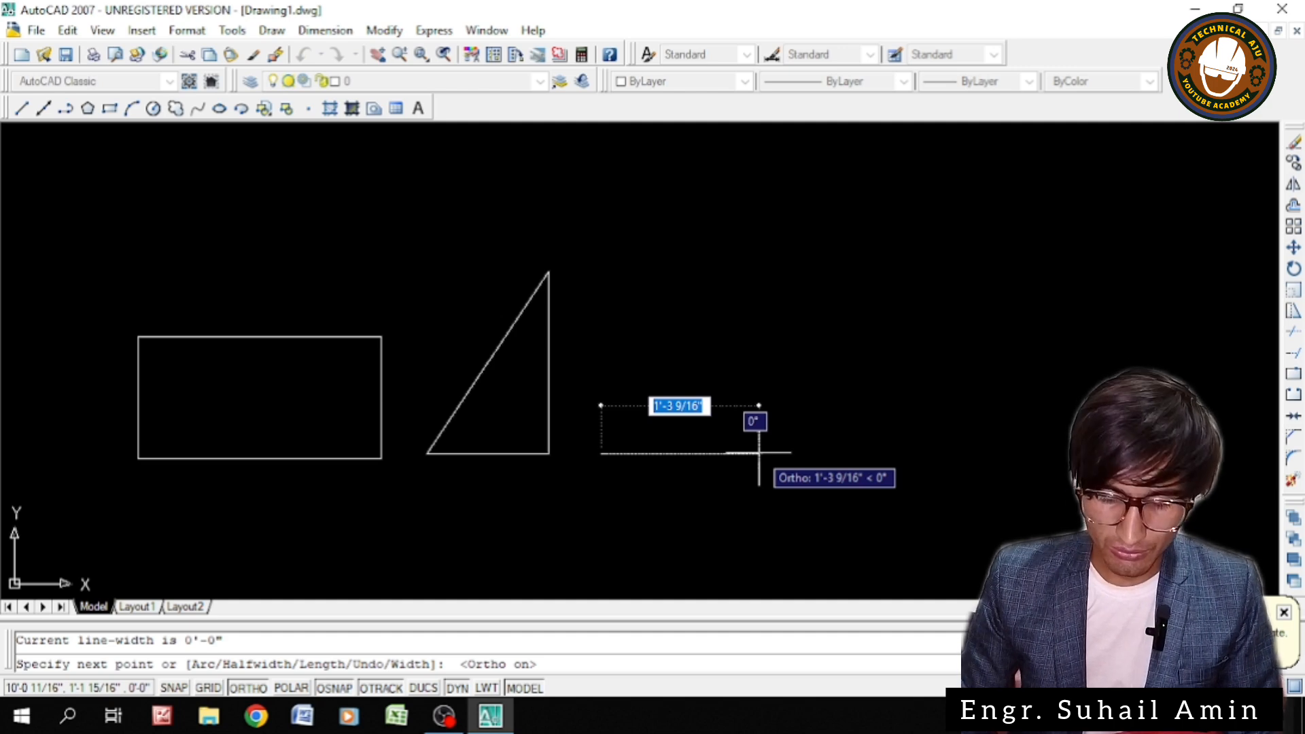
{"action": "type", "text": "24"}
{"action": "key", "text": "Return"}
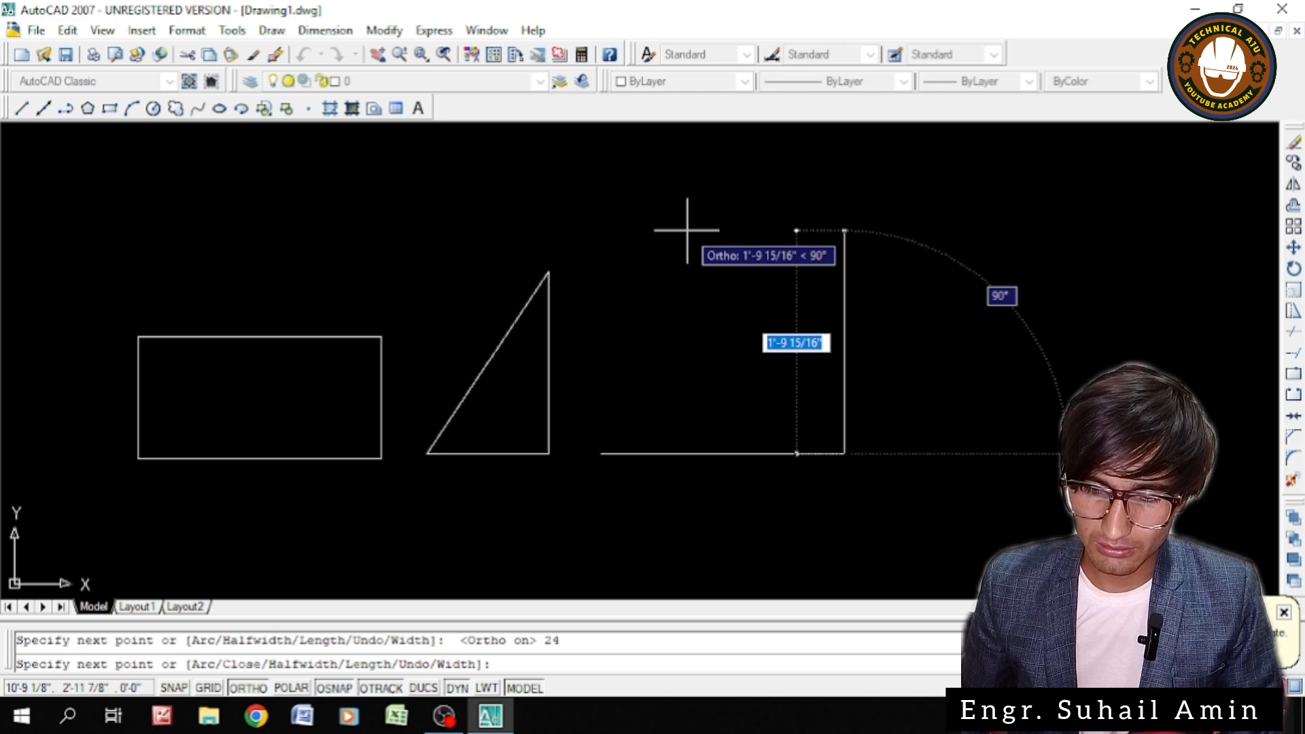
{"action": "type", "text": "12"}
{"action": "key", "text": "Return"}
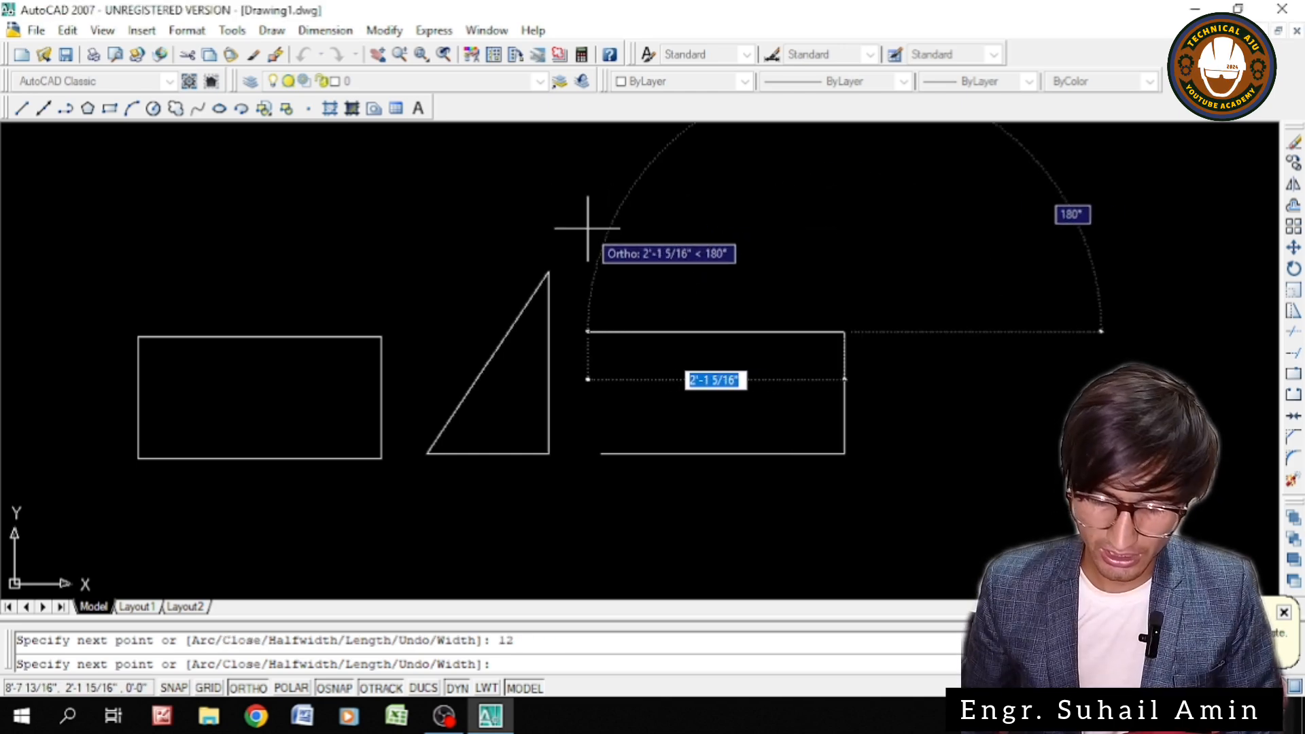
Continue the polyline 24 inches left, close the rectangle at its starting point, and end the polyline
{"action": "type", "text": "24"}
{"action": "key", "text": "Return"}
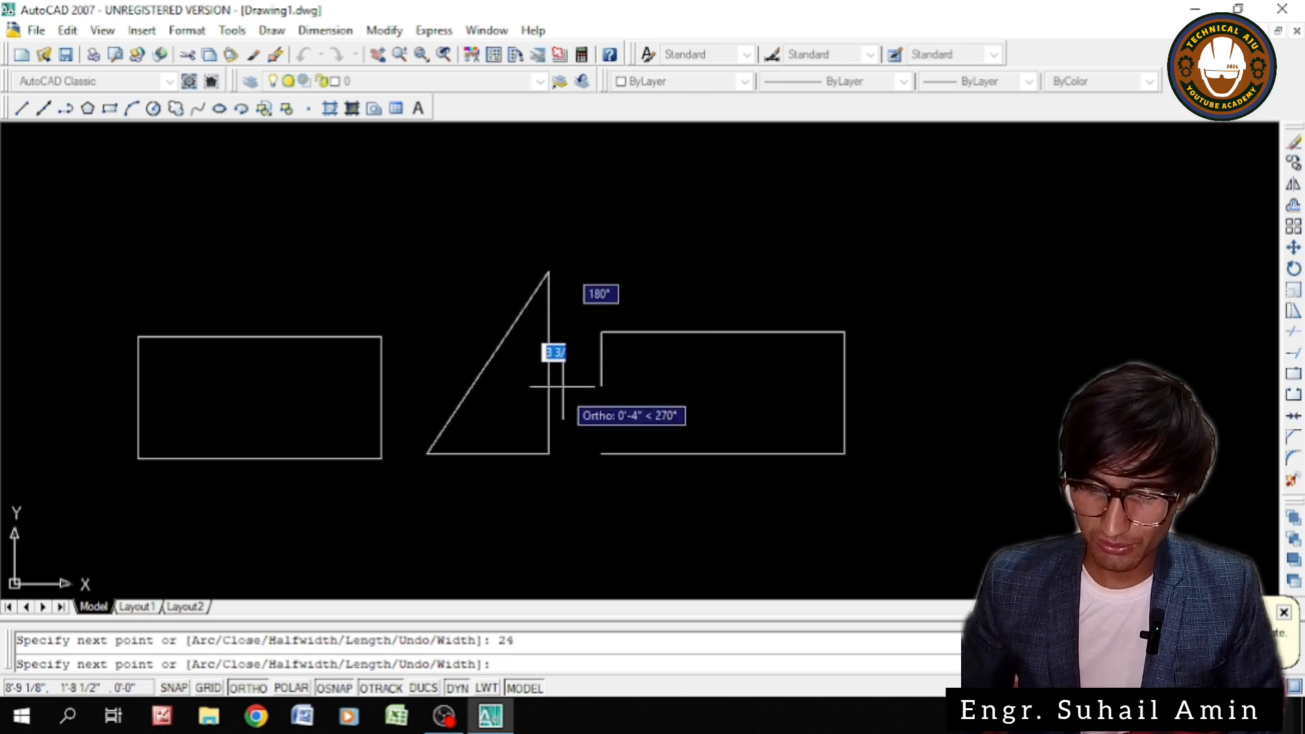
{"action": "left_click", "coordinate": [600, 453]}
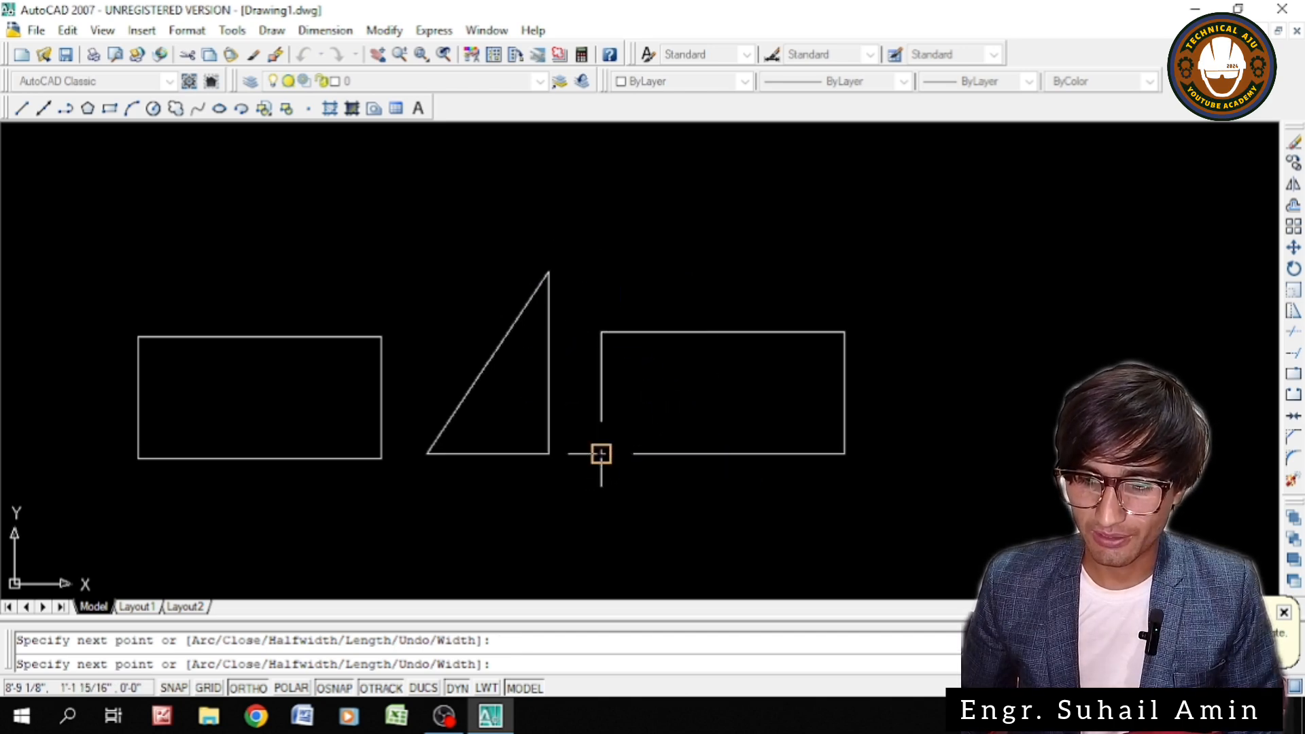
{"action": "left_click", "coordinate": [601, 331]}
{"action": "key", "text": "Escape"}
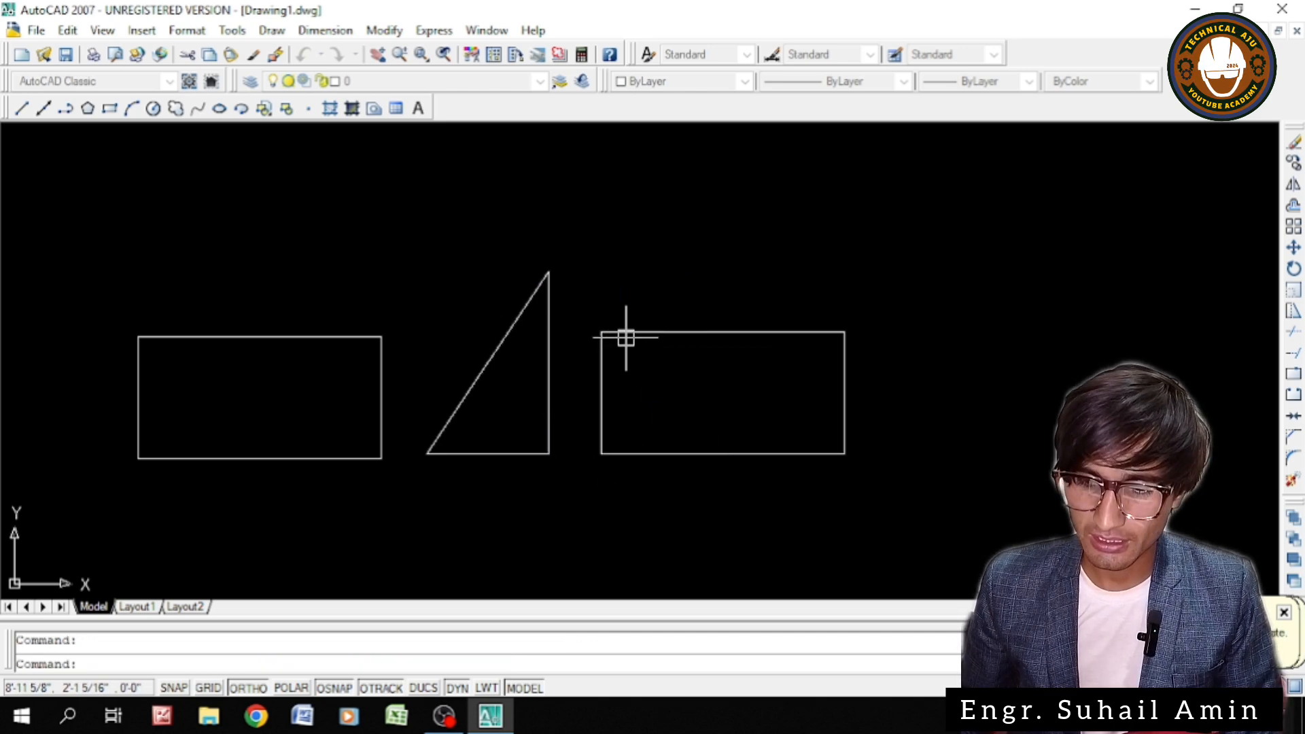
Draw a second polyline to the right of the polyline rectangle, running 12 inches right and 18 inches up
{"action": "key", "text": "Return"}
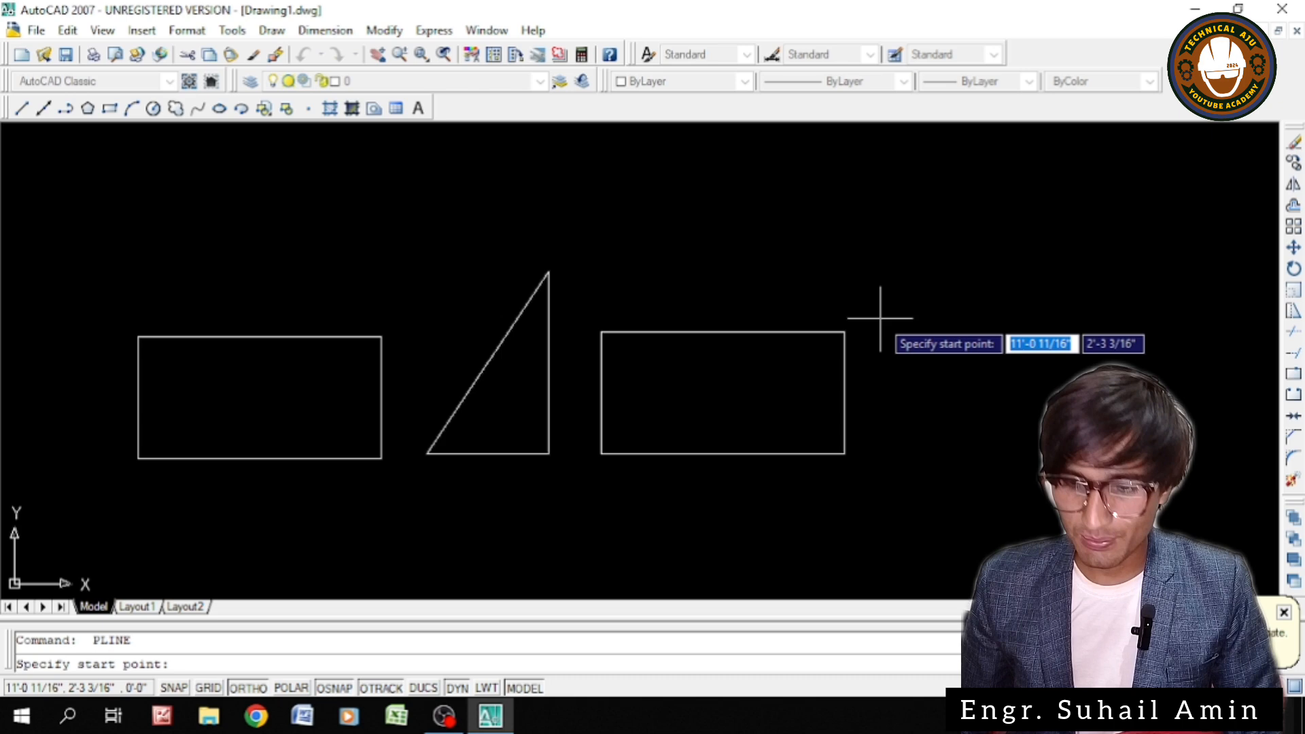
{"action": "left_click", "coordinate": [880, 452]}
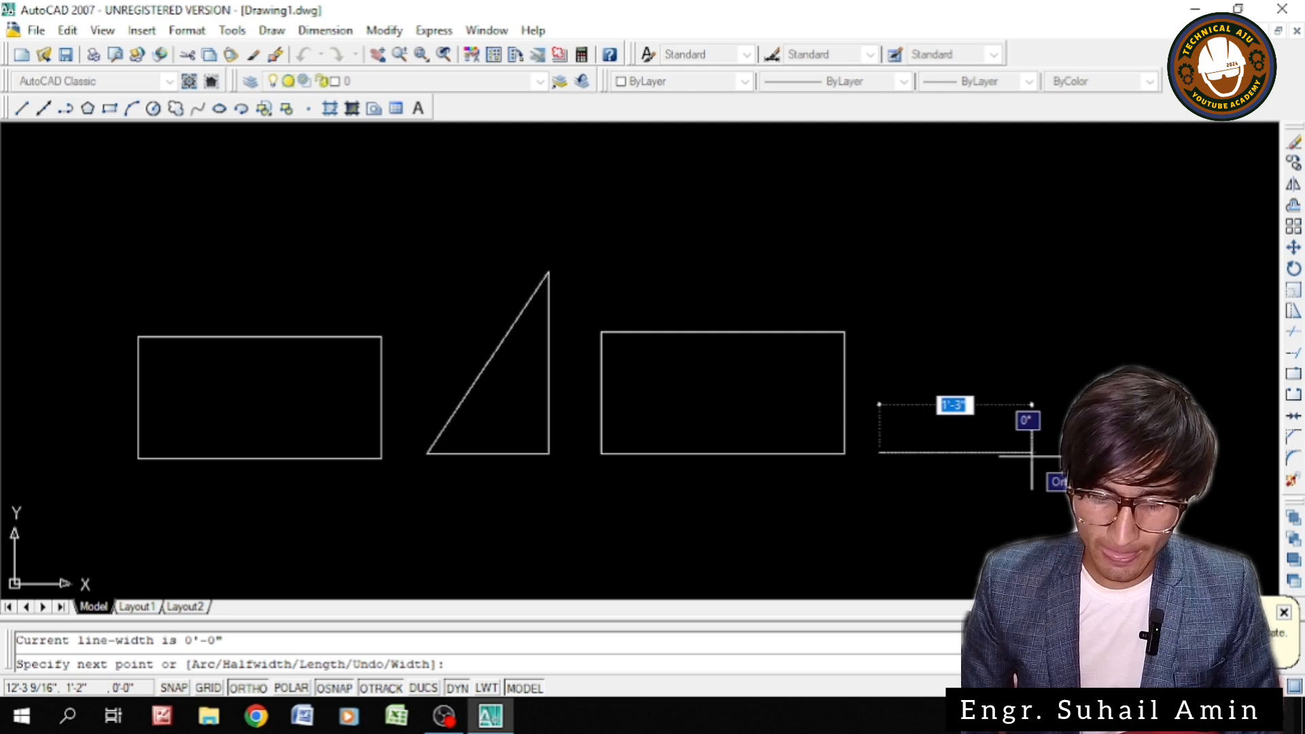
{"action": "type", "text": "12"}
{"action": "key", "text": "Return"}
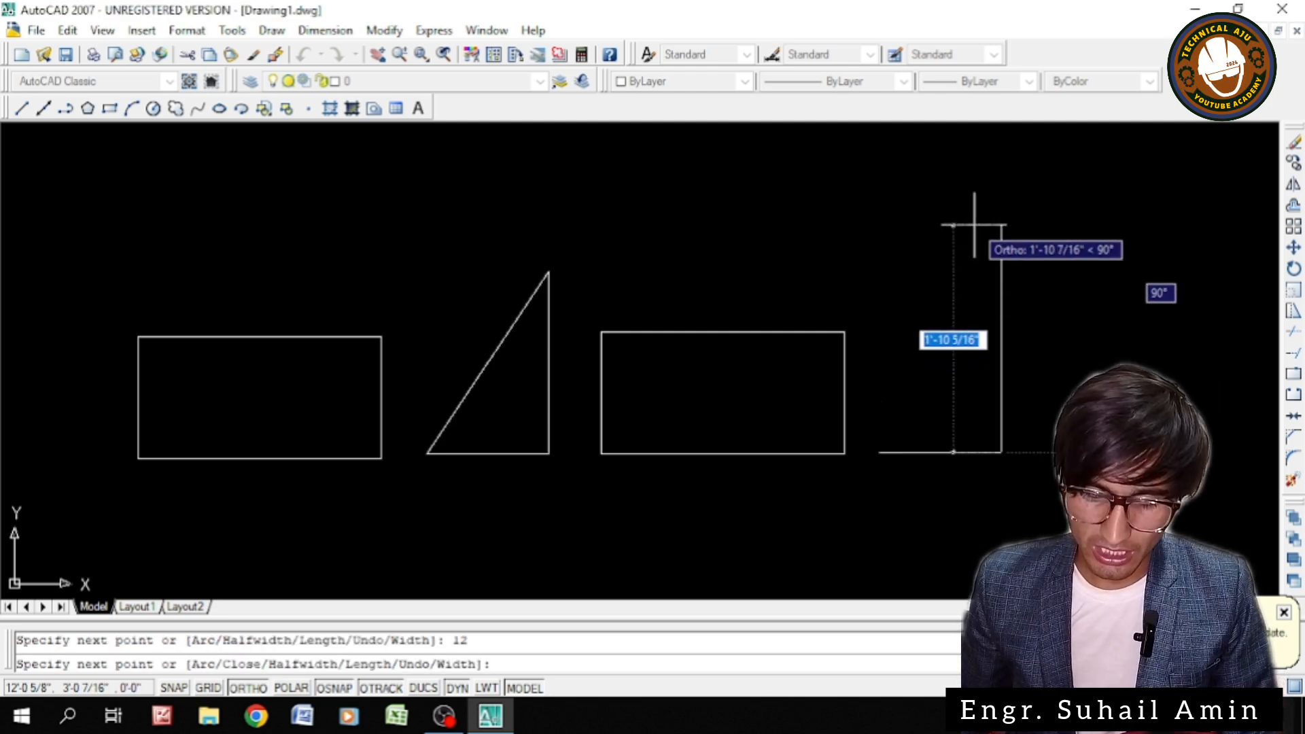
{"action": "type", "text": "18"}
{"action": "key", "text": "Return"}
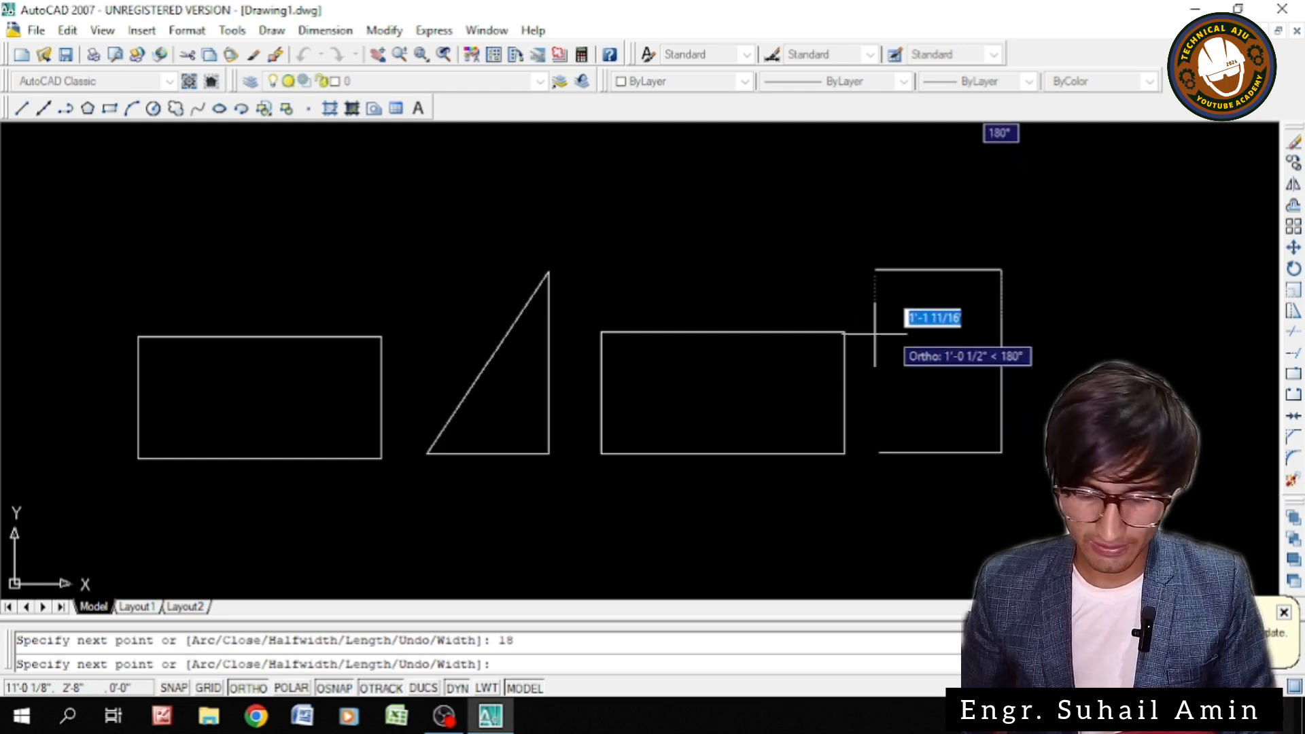
Turn ortho off, close the polyline triangle with a diagonal to its starting point, and end the polyline
{"action": "key", "text": "F8"}
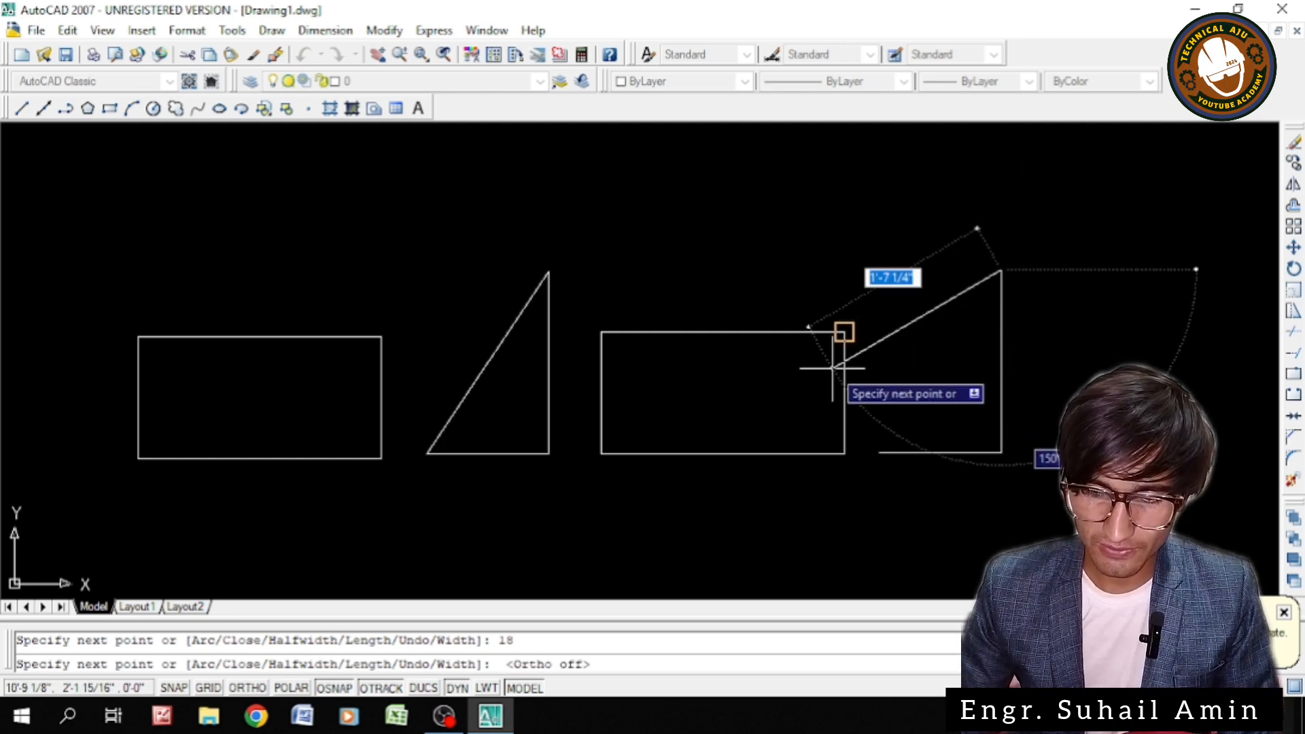
{"action": "left_click", "coordinate": [880, 452]}
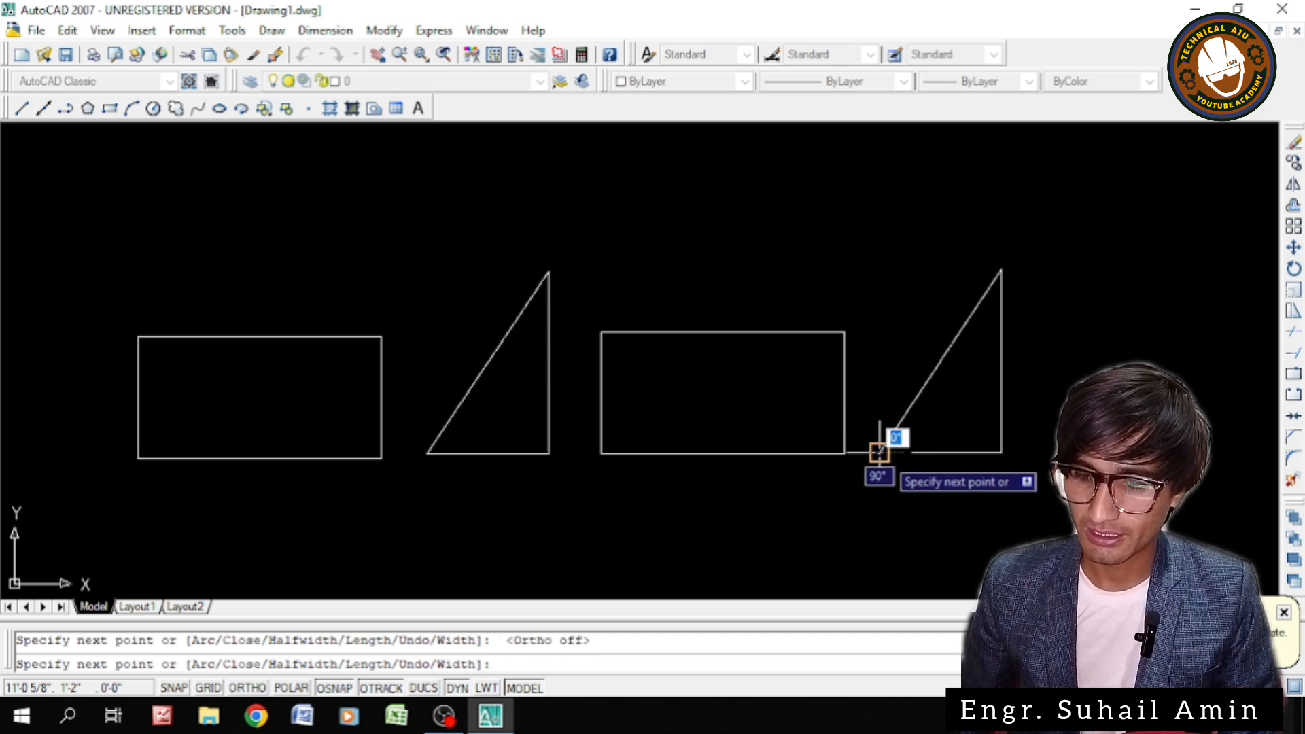
{"action": "key", "text": "Escape"}
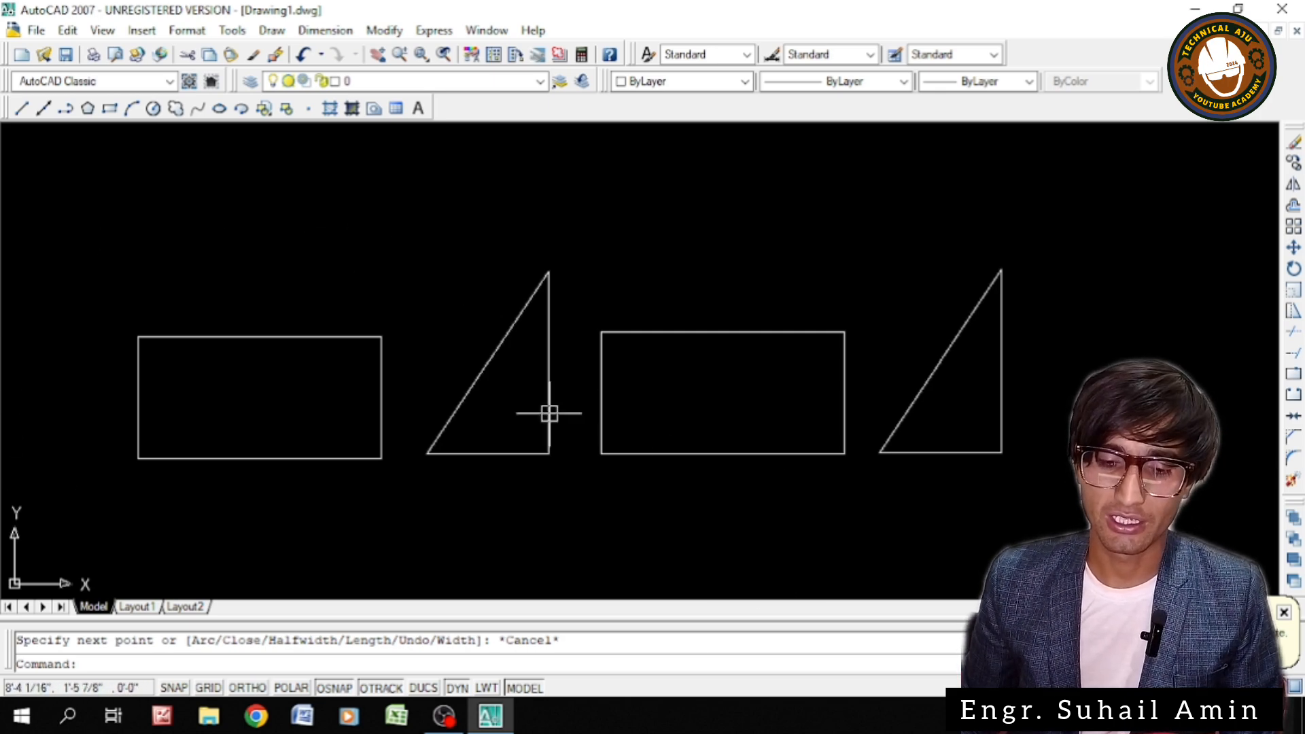
Select parts of the line-drawn rectangle and triangle with window and crossing selections to inspect their separate segments, and clear the selection
{"action": "left_click", "coordinate": [242, 281]}
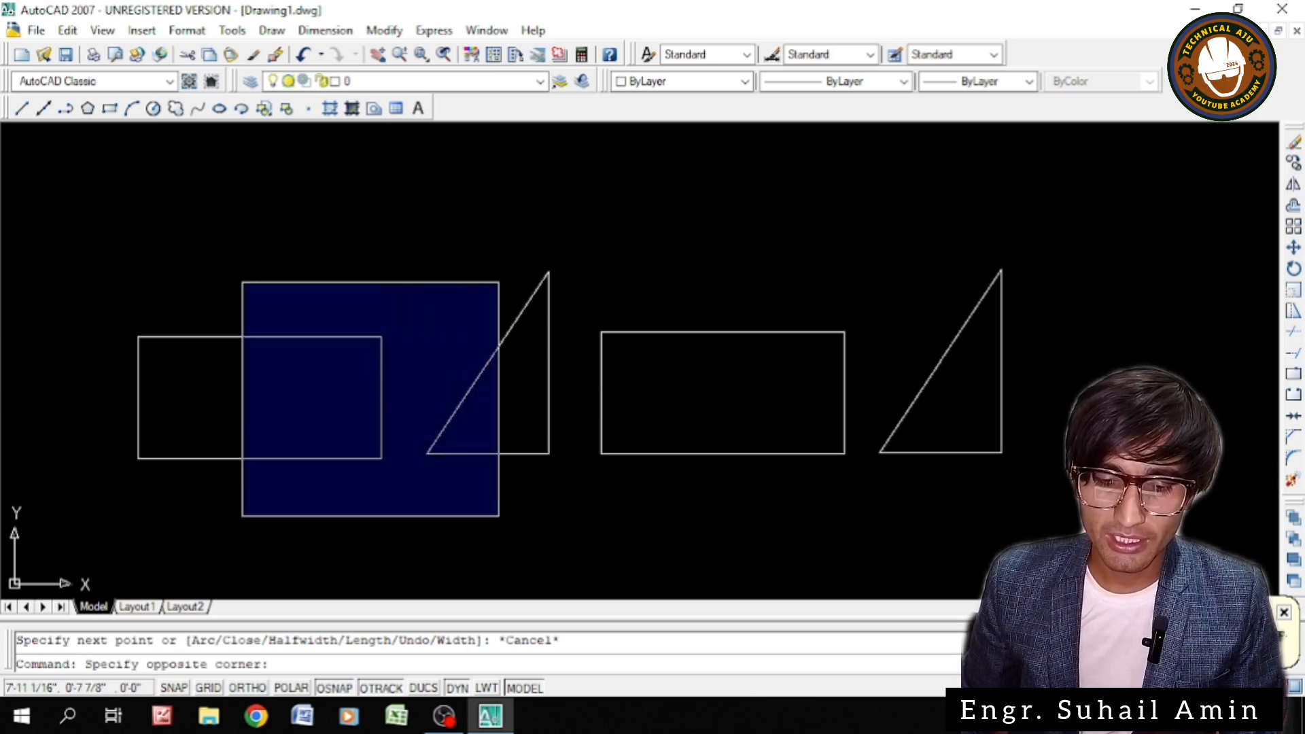
{"action": "left_click", "coordinate": [492, 511]}
{"action": "left_click", "coordinate": [598, 235]}
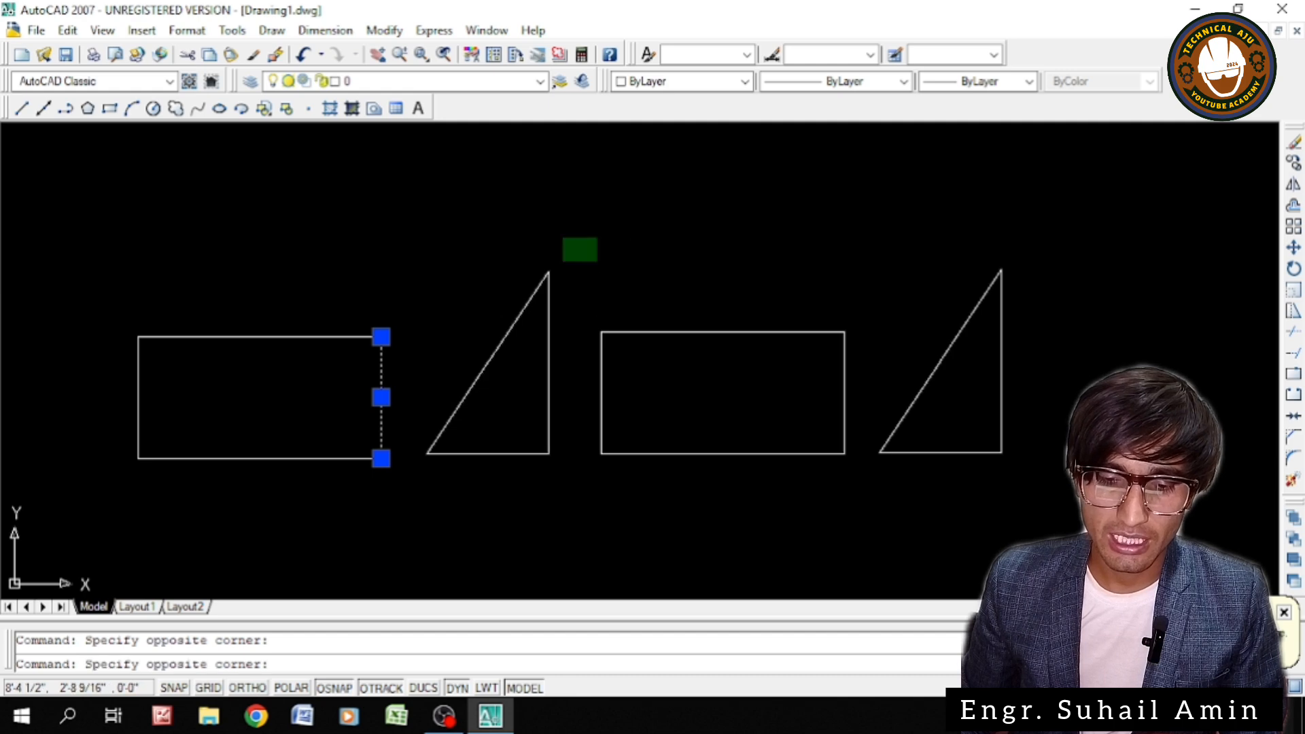
{"action": "left_click", "coordinate": [238, 398]}
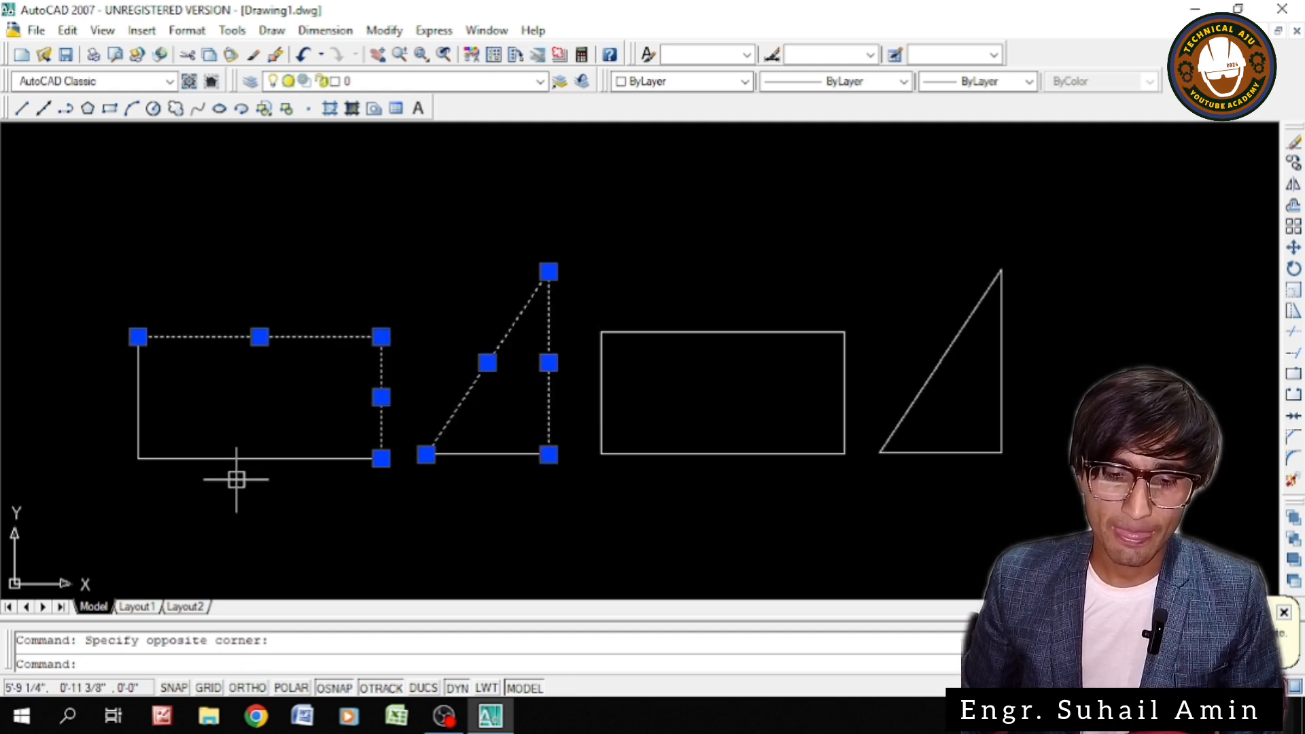
{"action": "key", "text": "Escape"}
Select the polyline rectangle and polyline triangle together with a crossing selection to inspect their grips, and deselect them
{"action": "left_click", "coordinate": [1055, 239]}
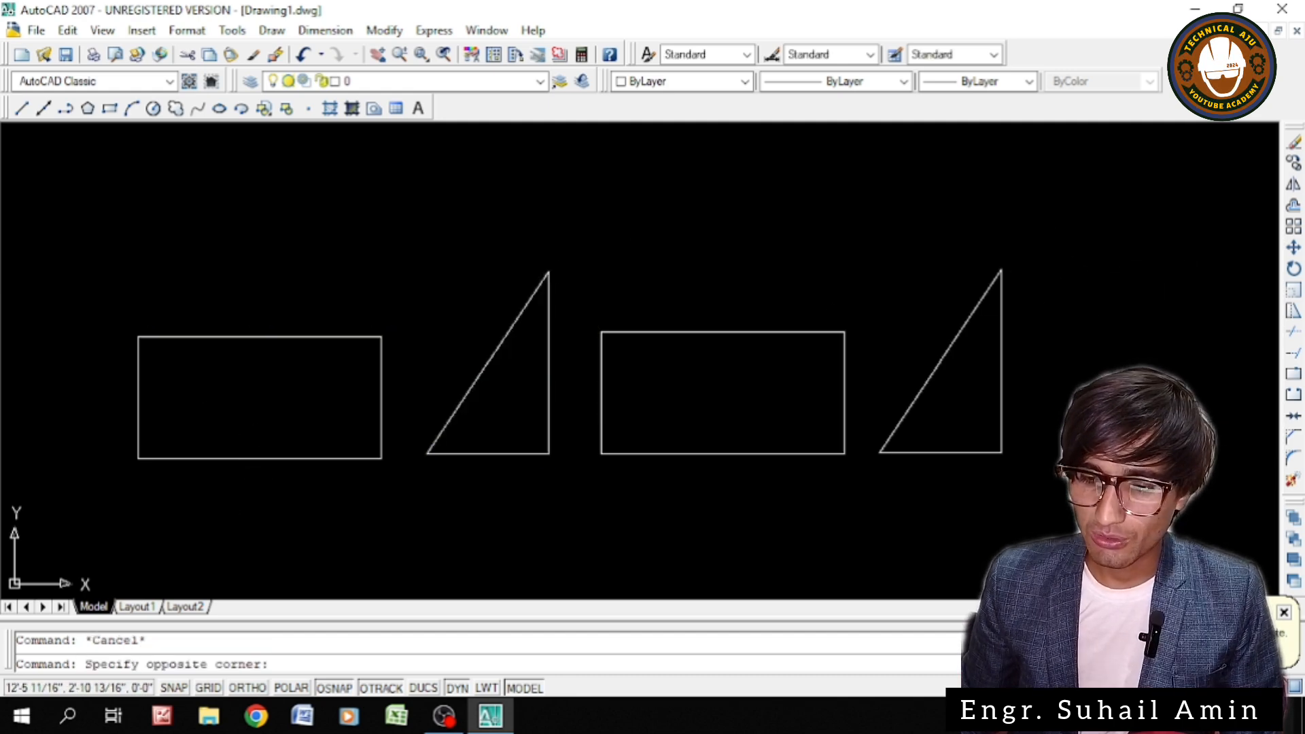
{"action": "left_click", "coordinate": [761, 366]}
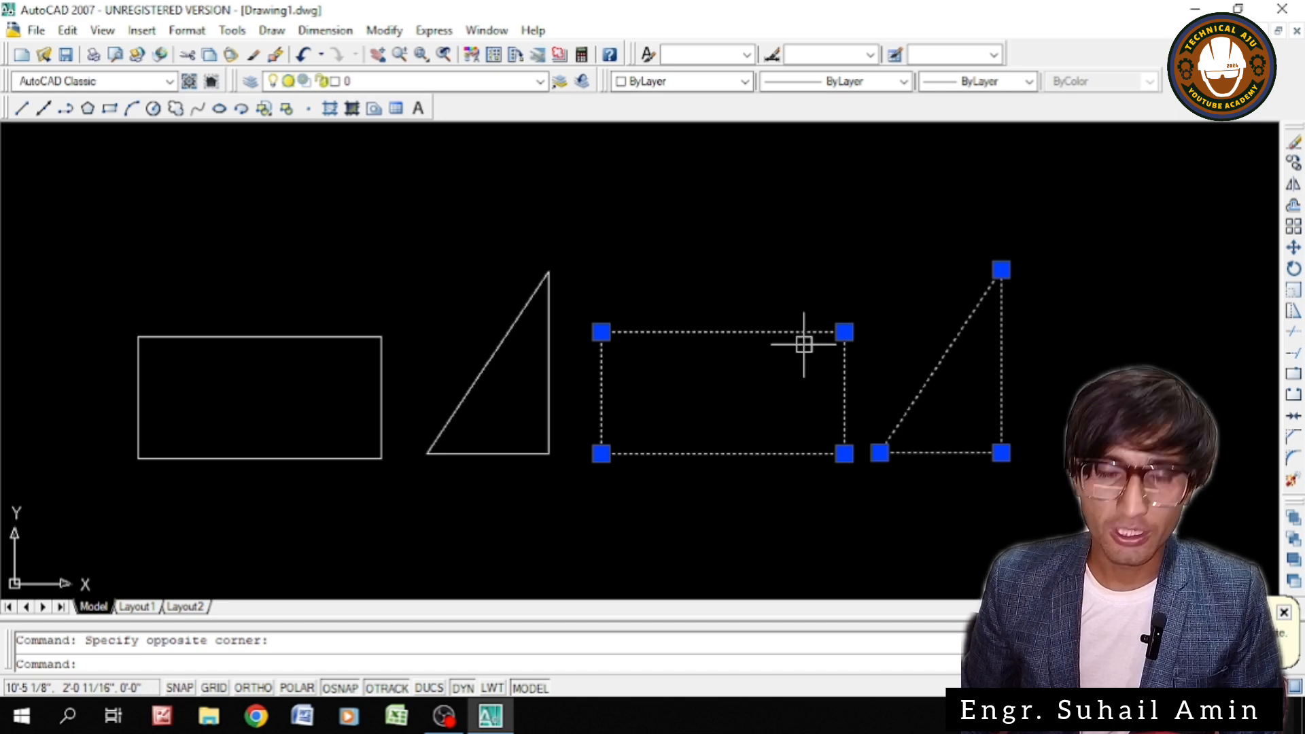
{"action": "key", "text": "Escape"}
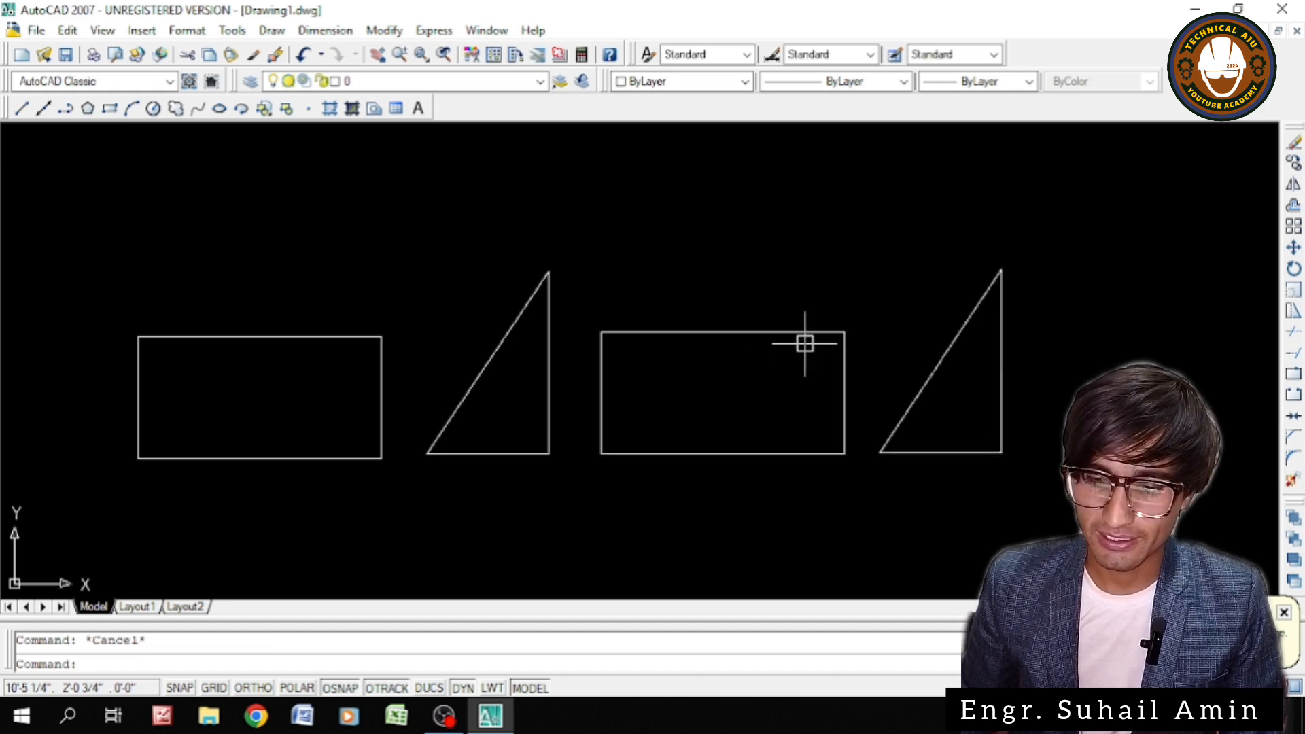
Compare grips by selecting the polyline rectangle, the line-drawn rectangle's top line, the line-drawn triangle's diagonal and the polyline triangle, and clear the selection
{"action": "left_click", "coordinate": [649, 335]}
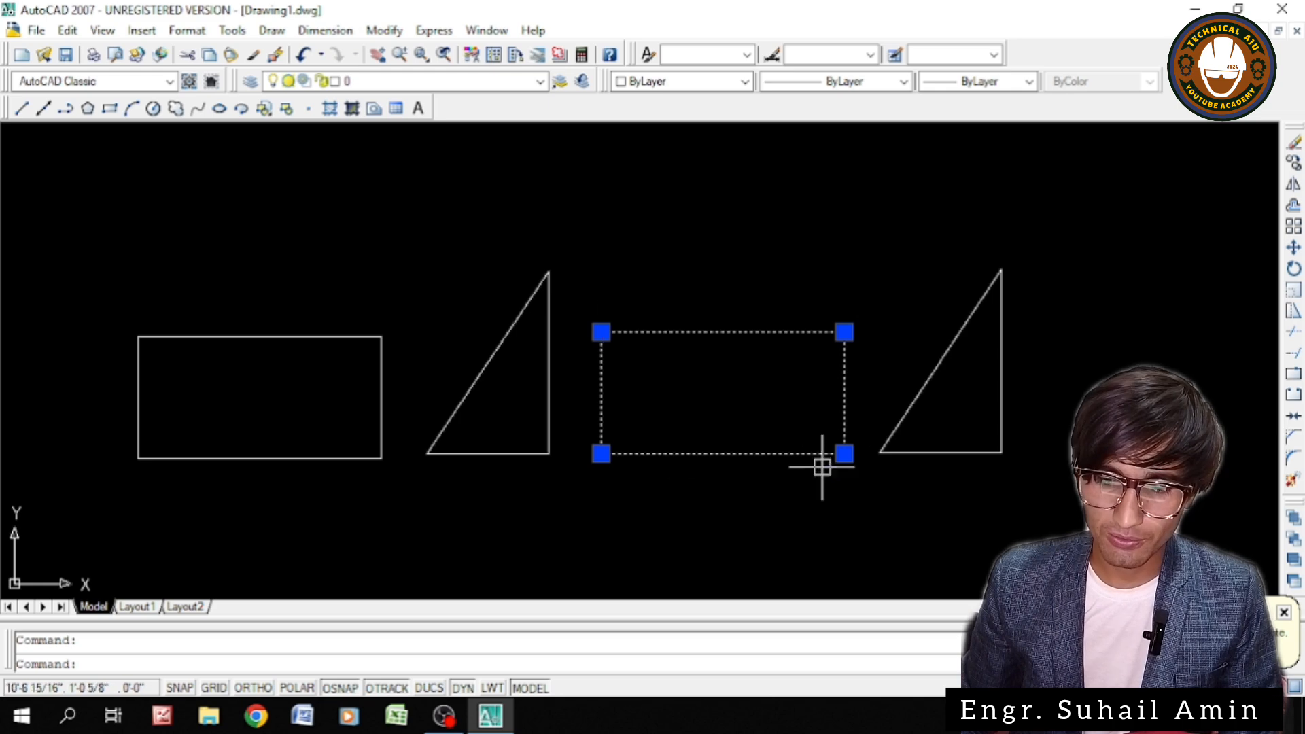
{"action": "left_click", "coordinate": [246, 336]}
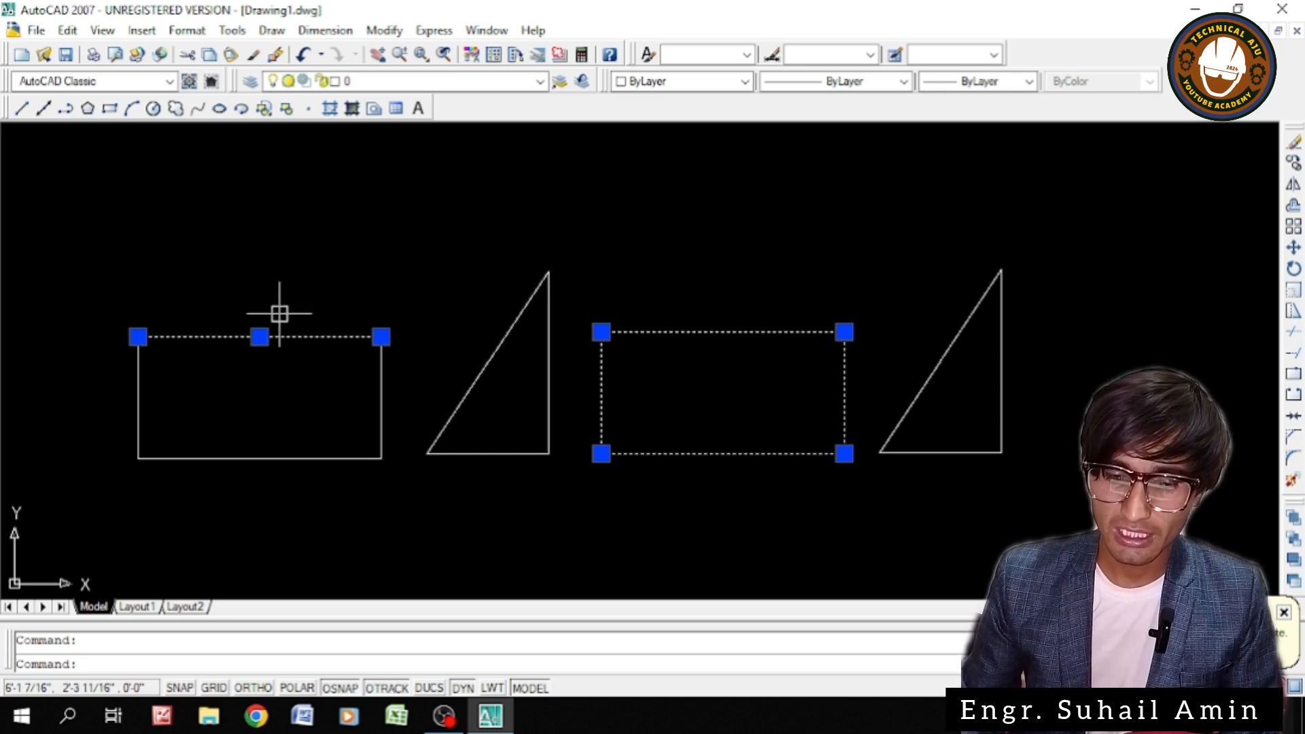
{"action": "left_click", "coordinate": [490, 349]}
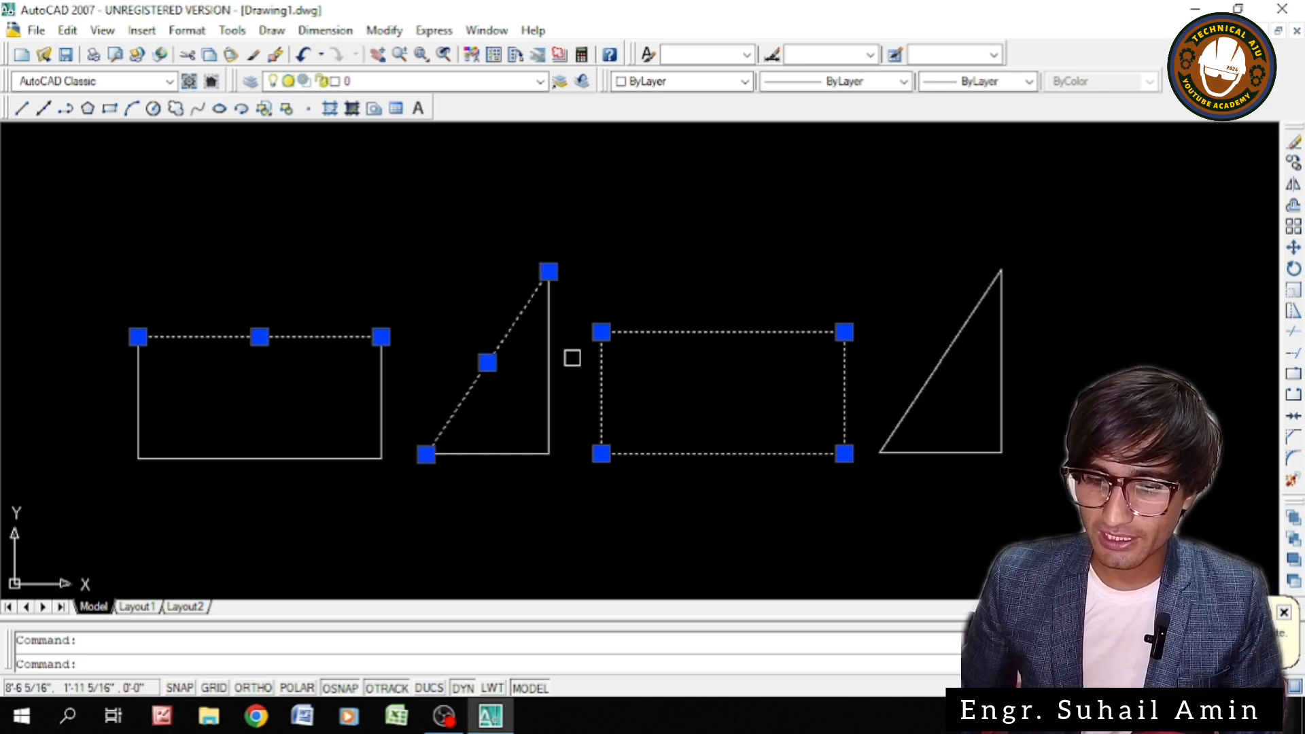
{"action": "left_click", "coordinate": [944, 367]}
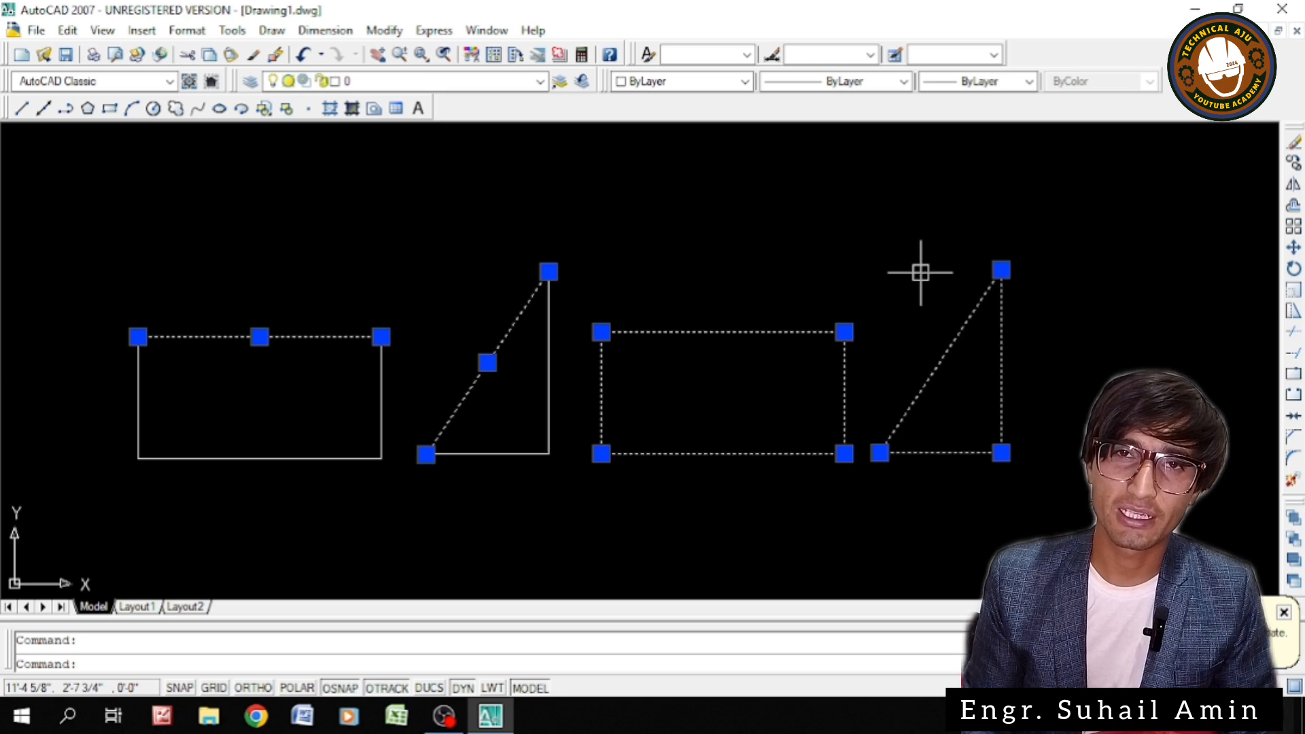
{"action": "key", "text": "Escape"}
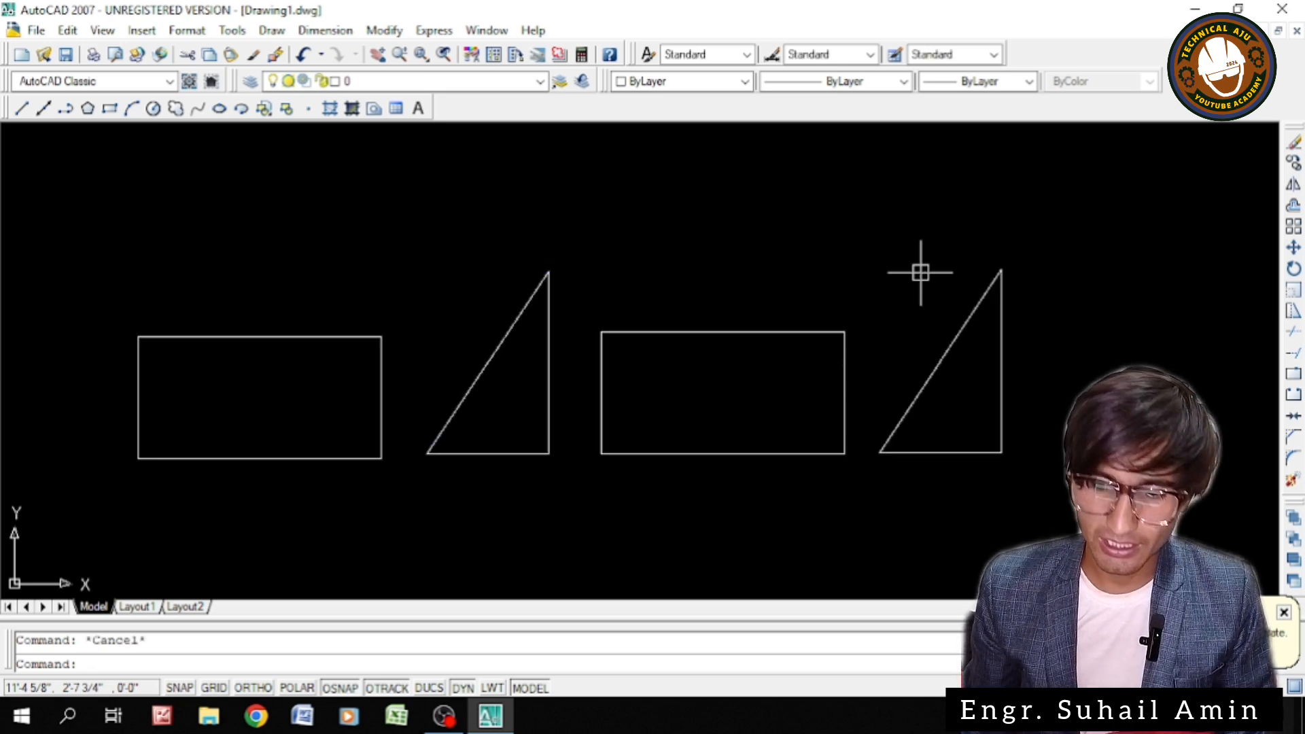